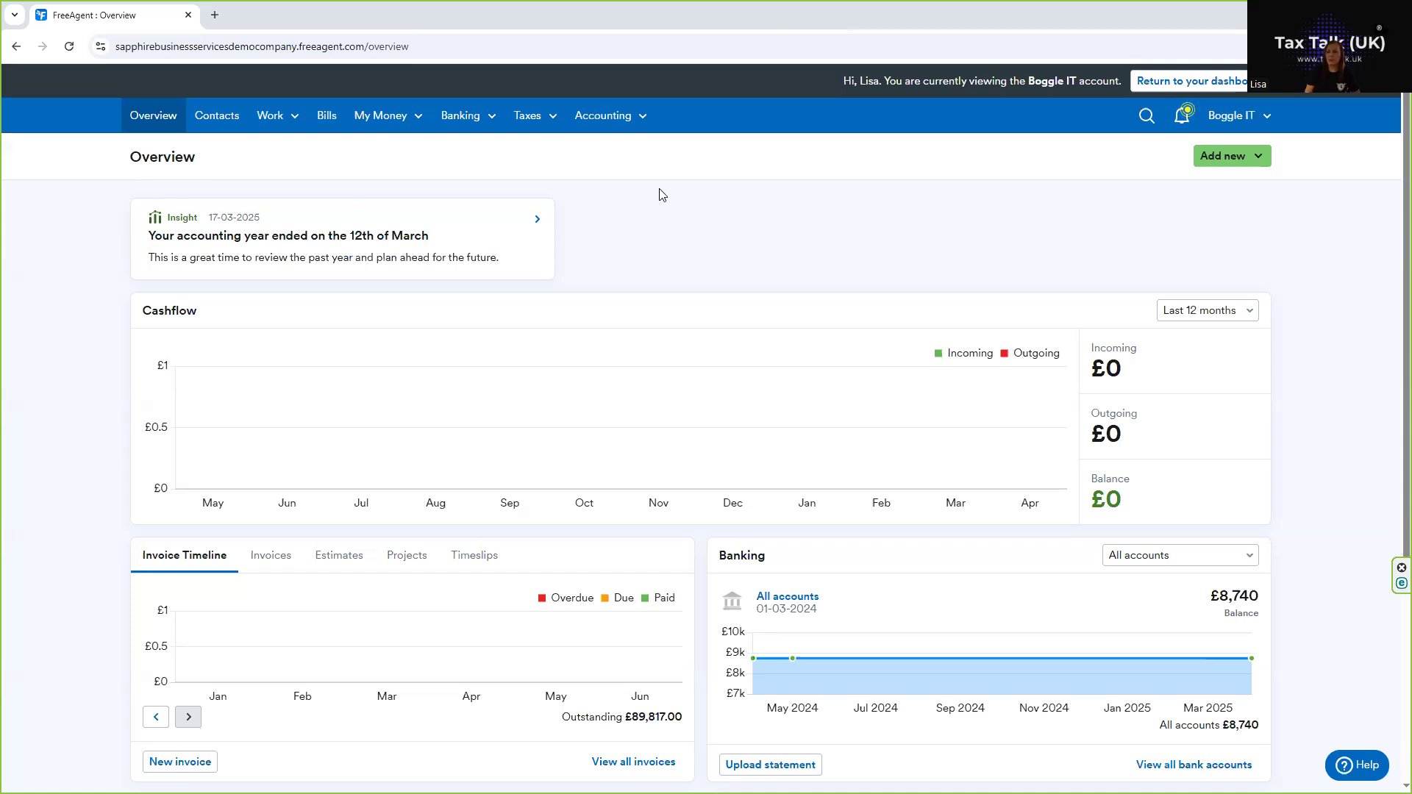
Go to the journal entries and show those for Accounting Year 2024/25
left_click(614, 118)
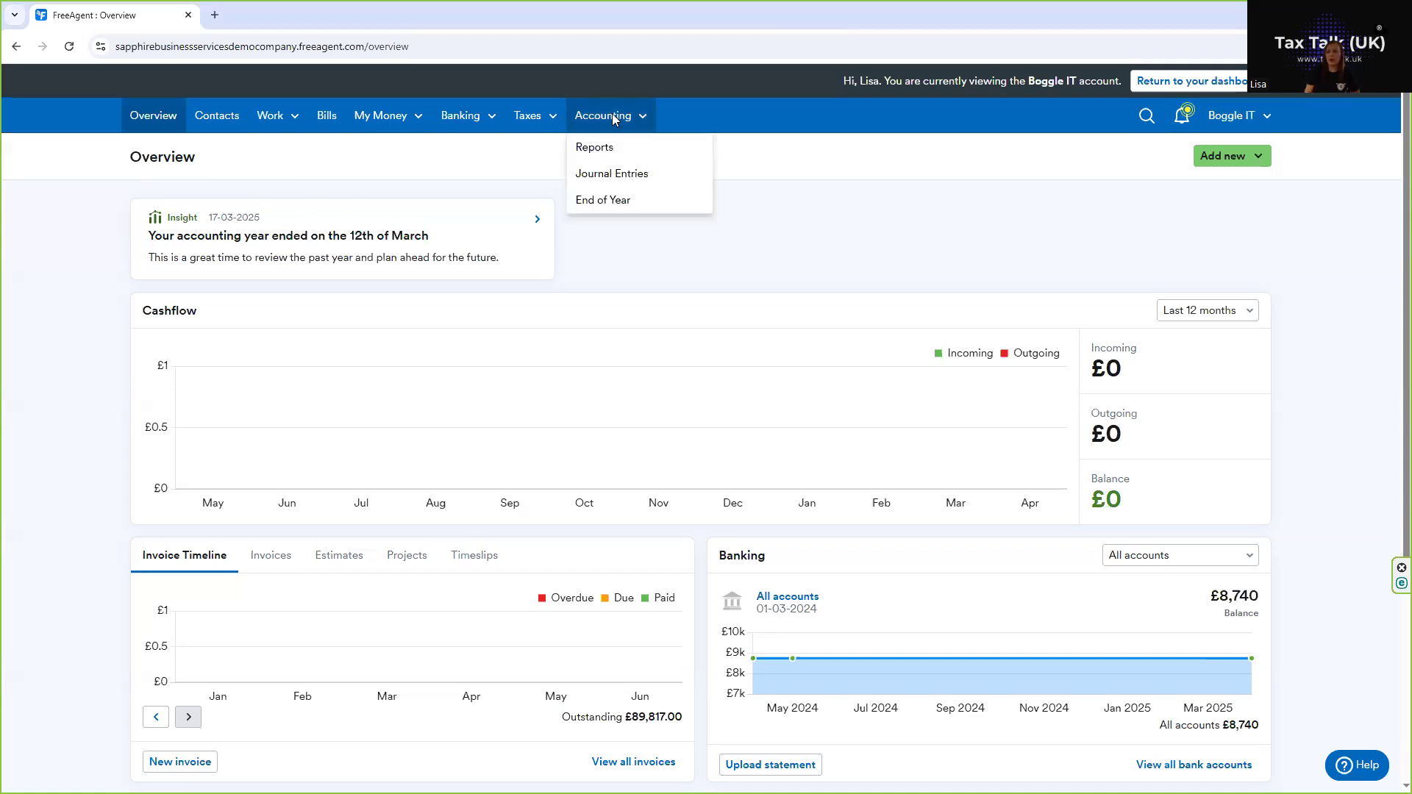
left_click(602, 175)
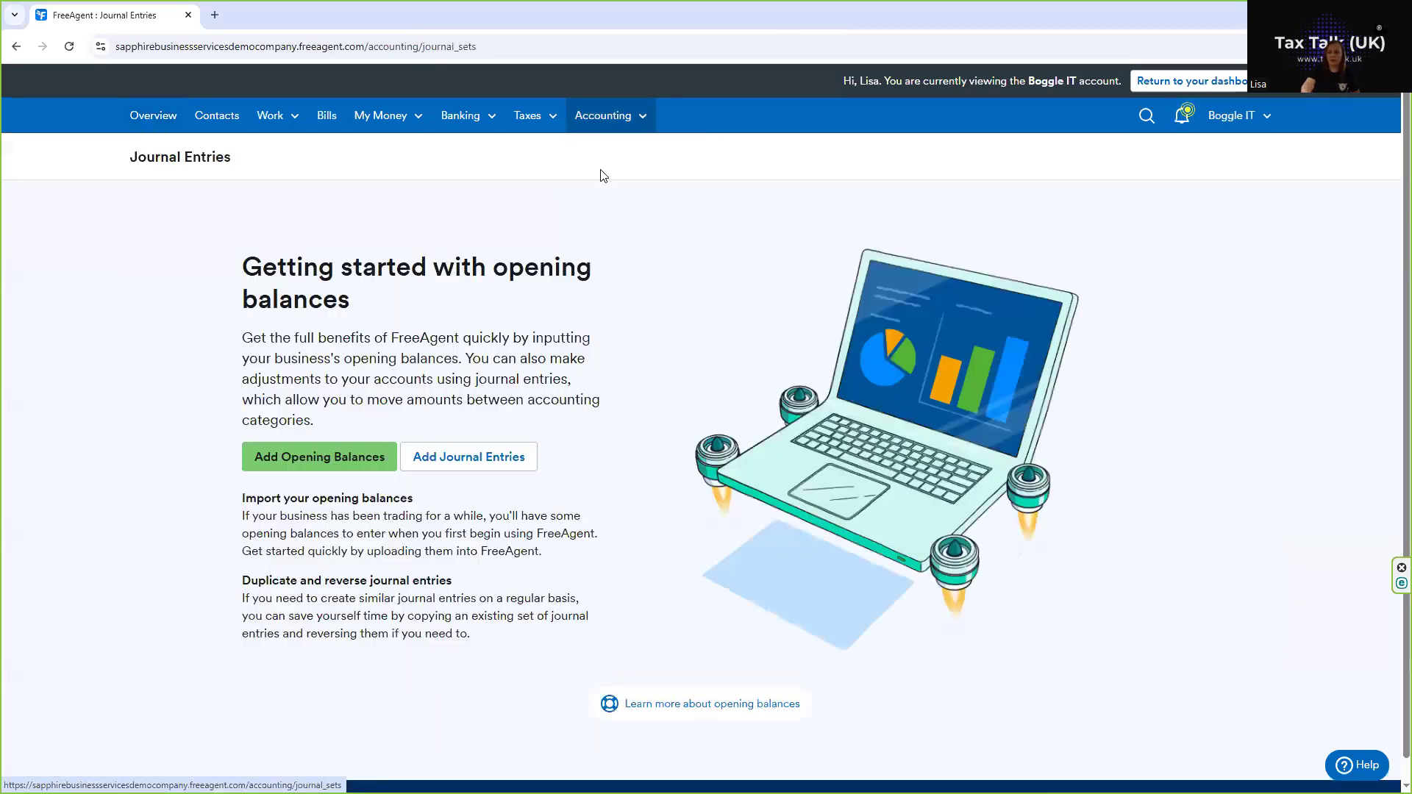
left_click(460, 458)
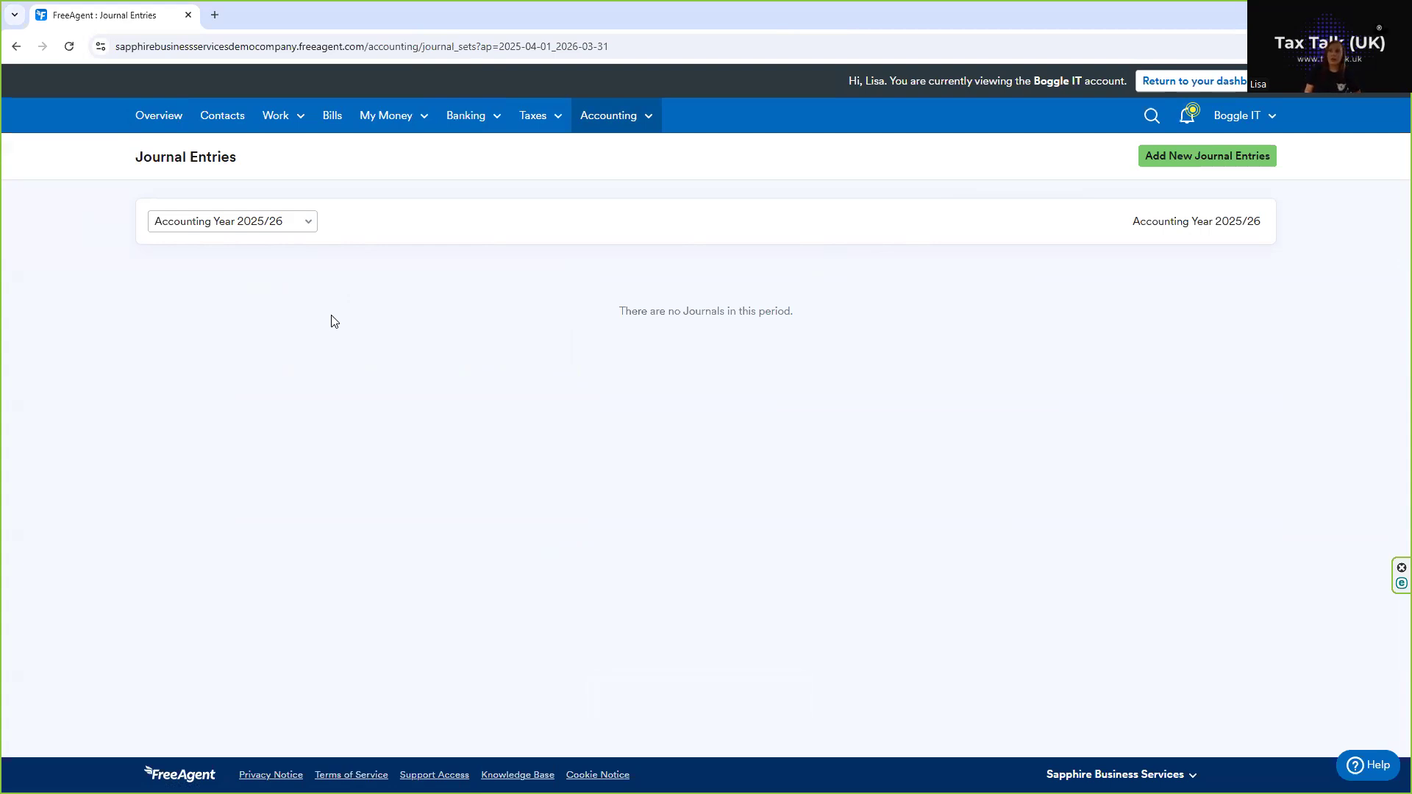
left_click(183, 223)
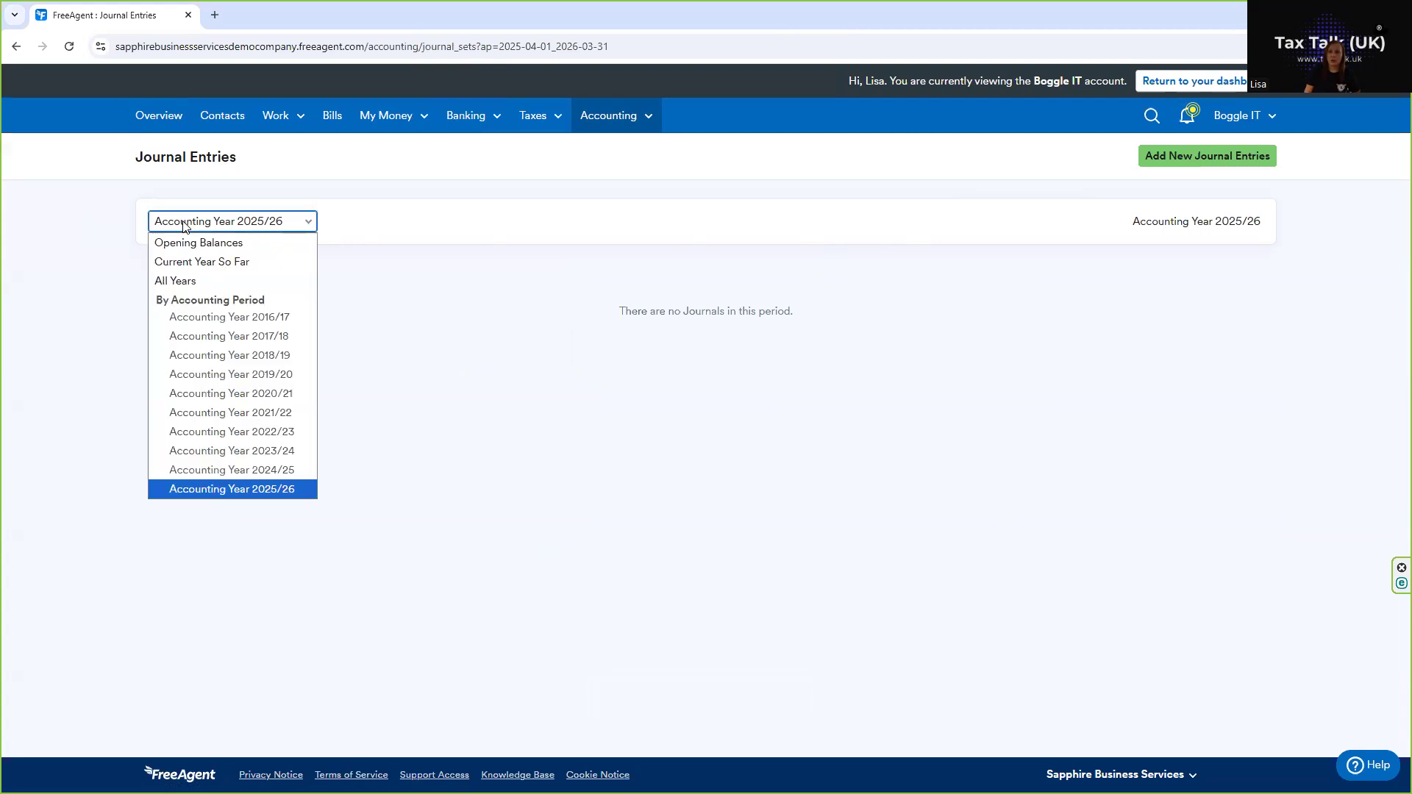
left_click(230, 471)
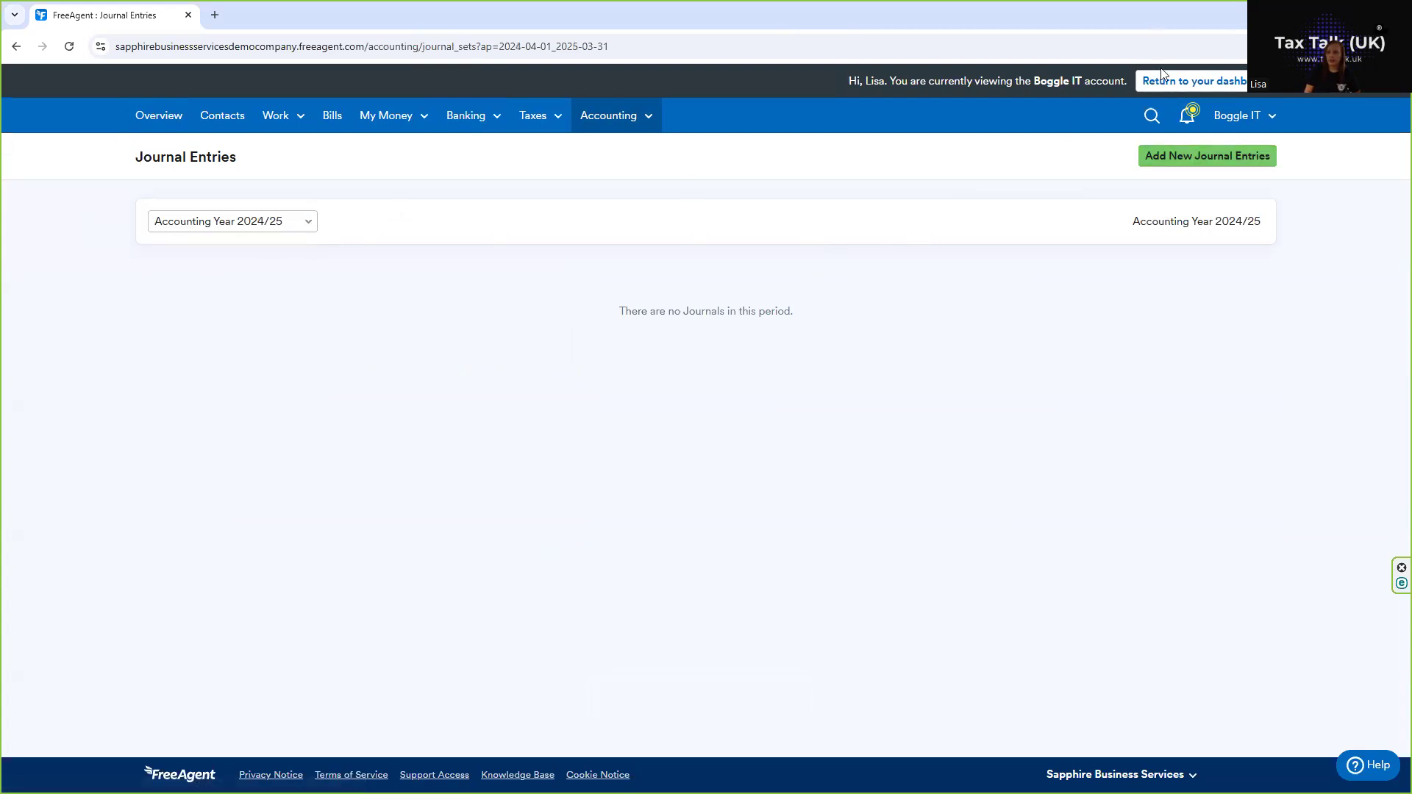
Start a new journal with the description "Accrued exp" and the date 31-03-2025
left_click(1185, 155)
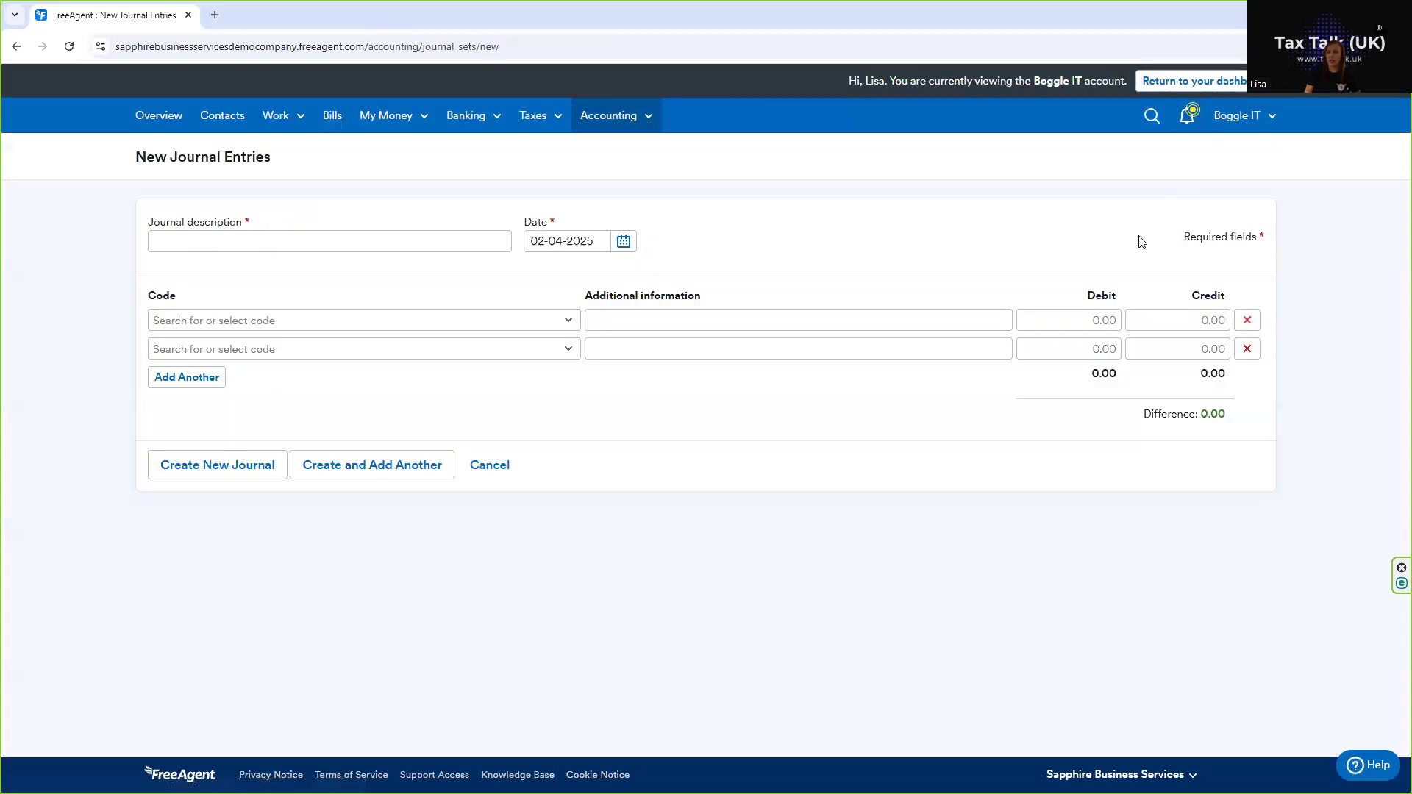
left_click(212, 238)
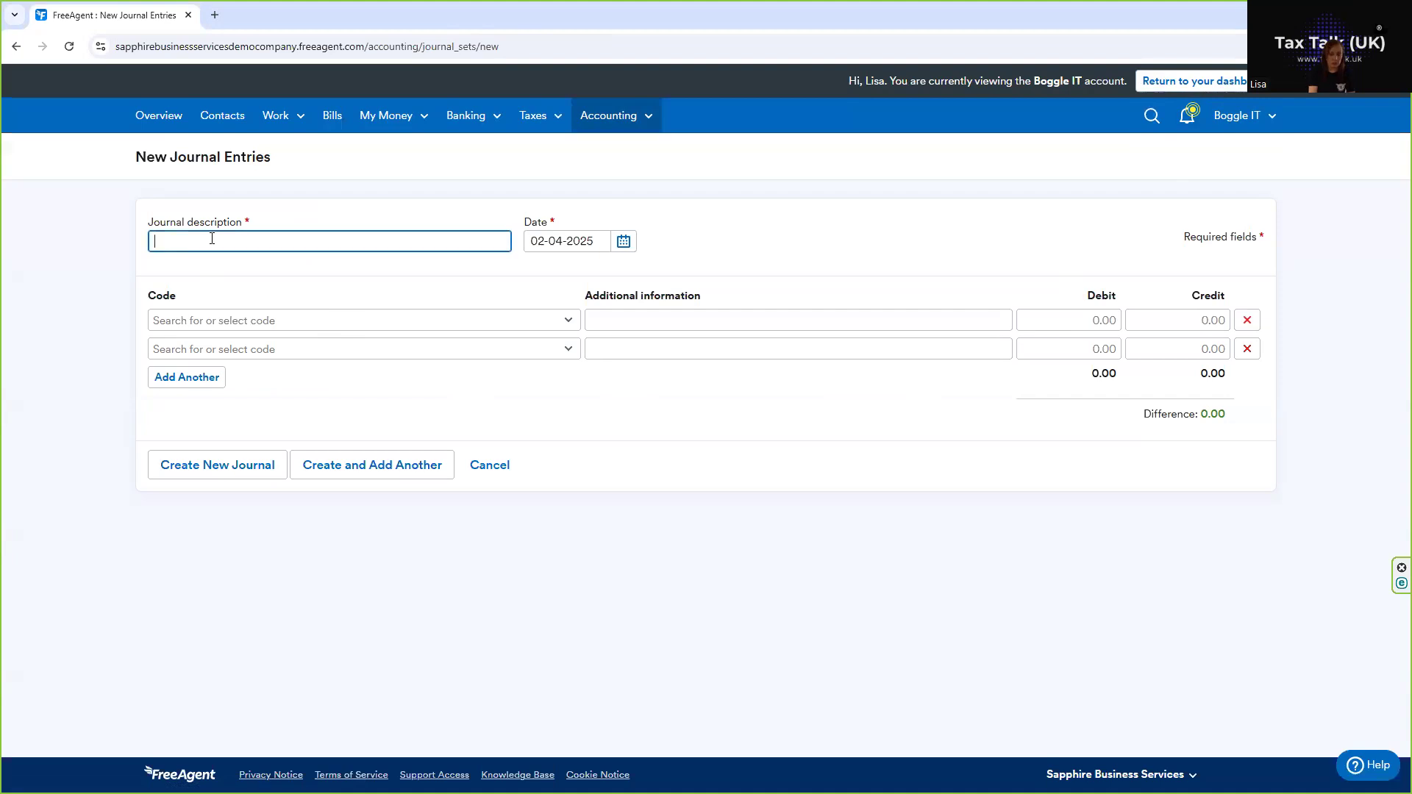
type("Accrued exp")
key("Tab")
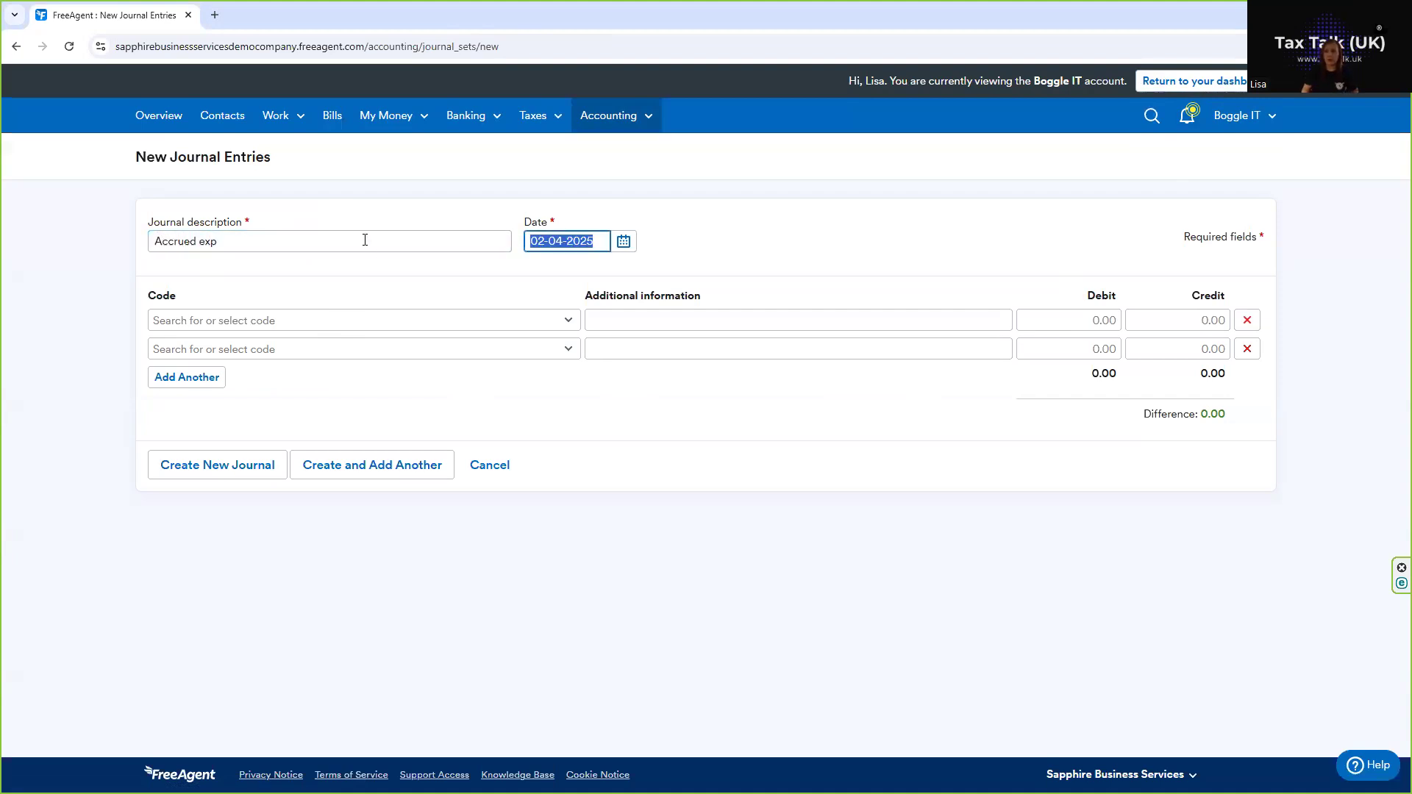
left_click(624, 242)
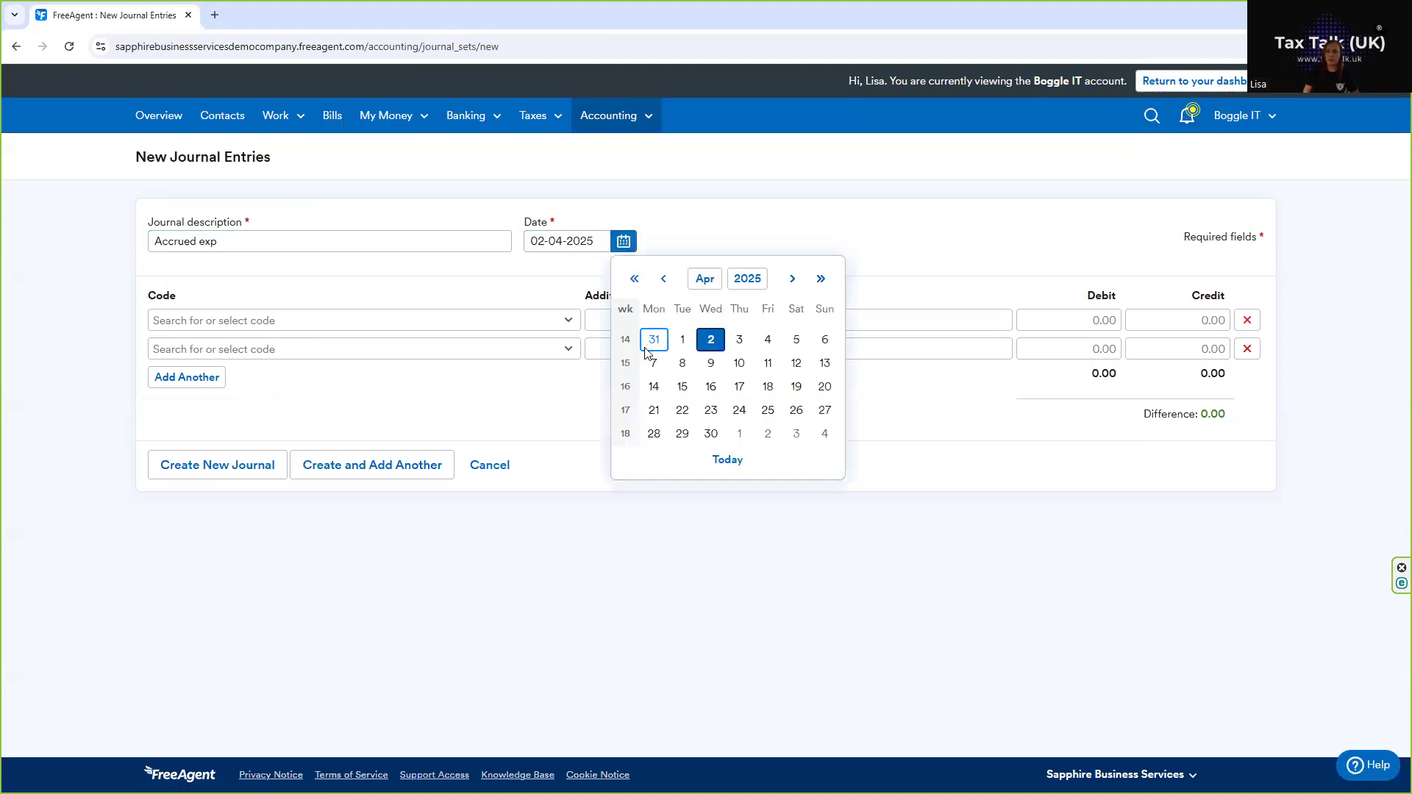
left_click(655, 340)
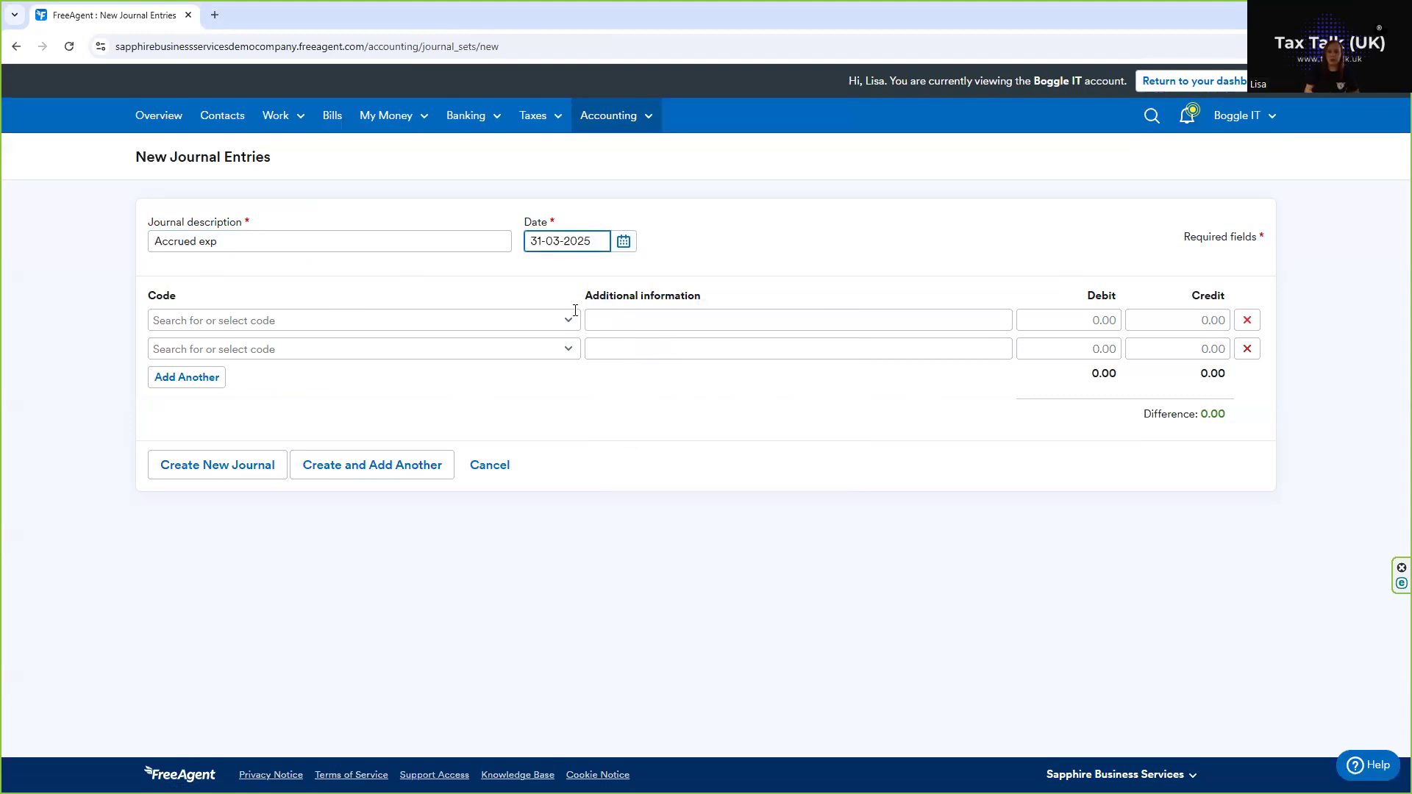
Fill the first journal line with code 290 - Legal and Professional Fees and a debit of 1000
left_click(516, 322)
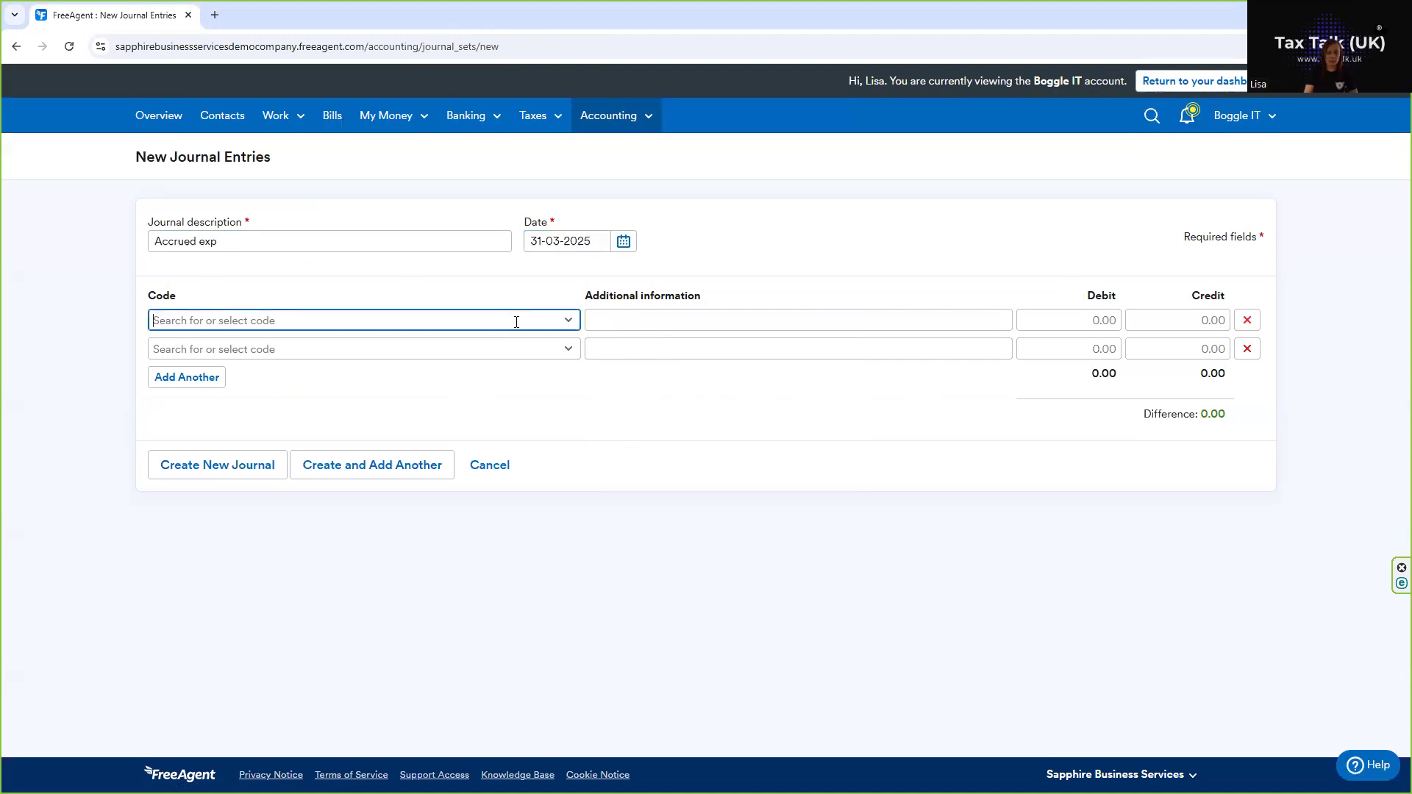
type("Lega")
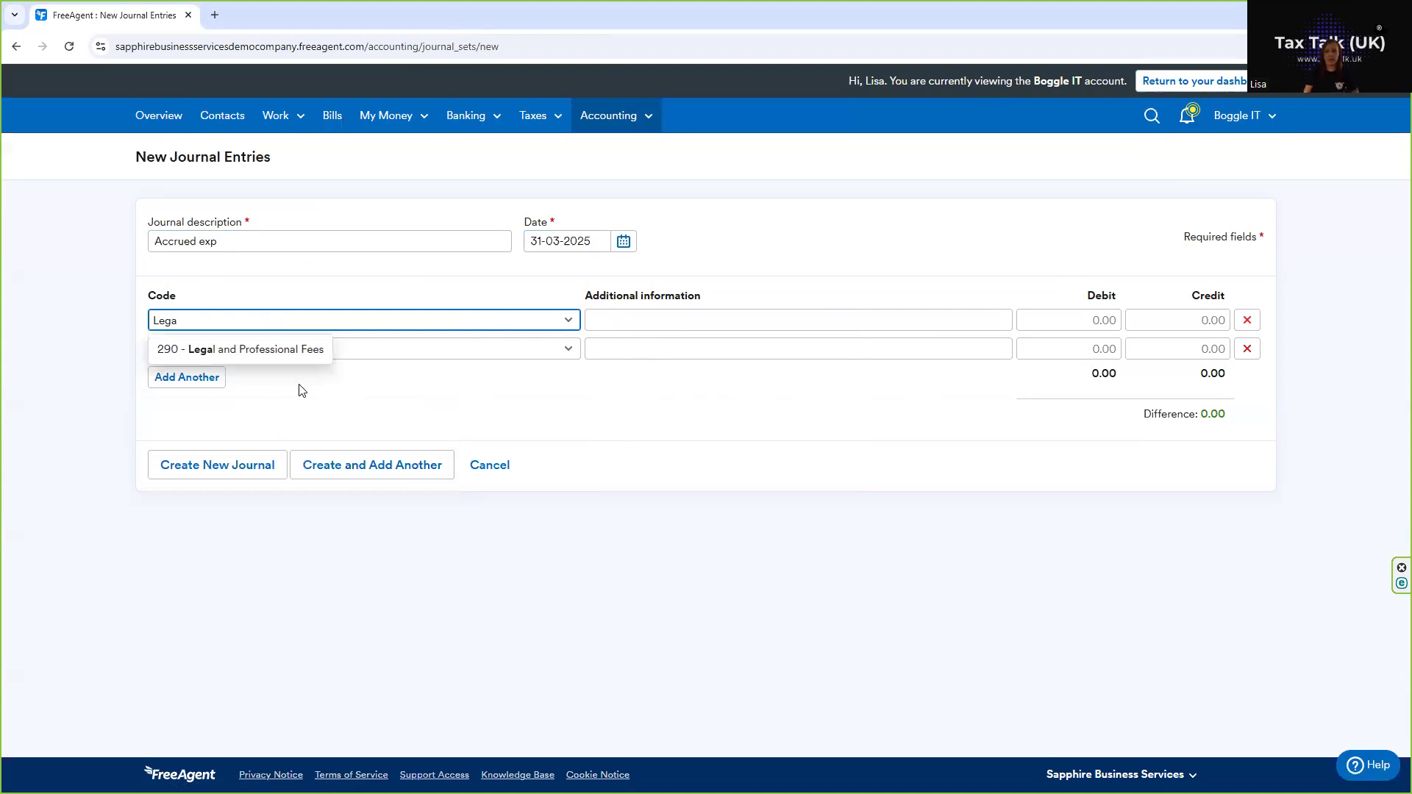
left_click(230, 350)
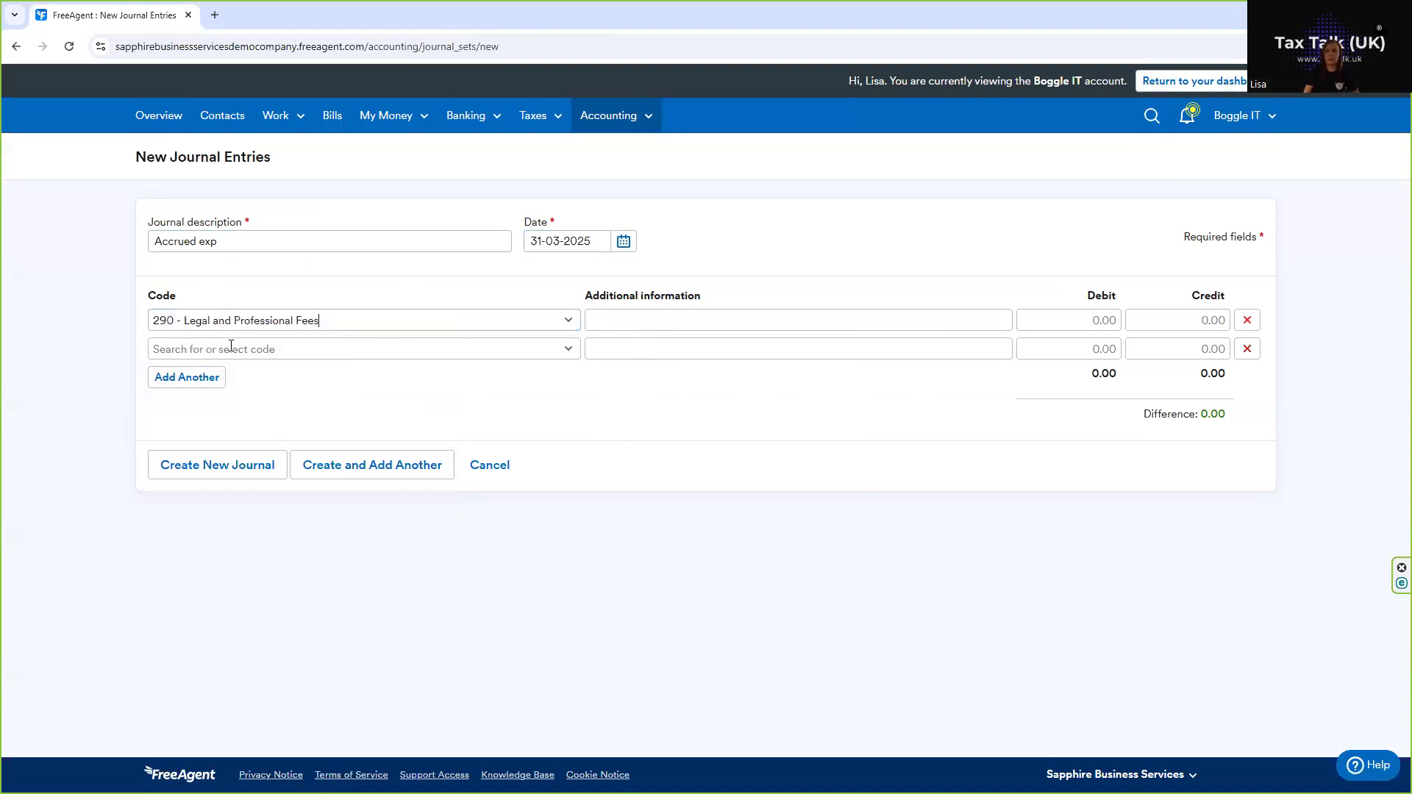
left_click(658, 330)
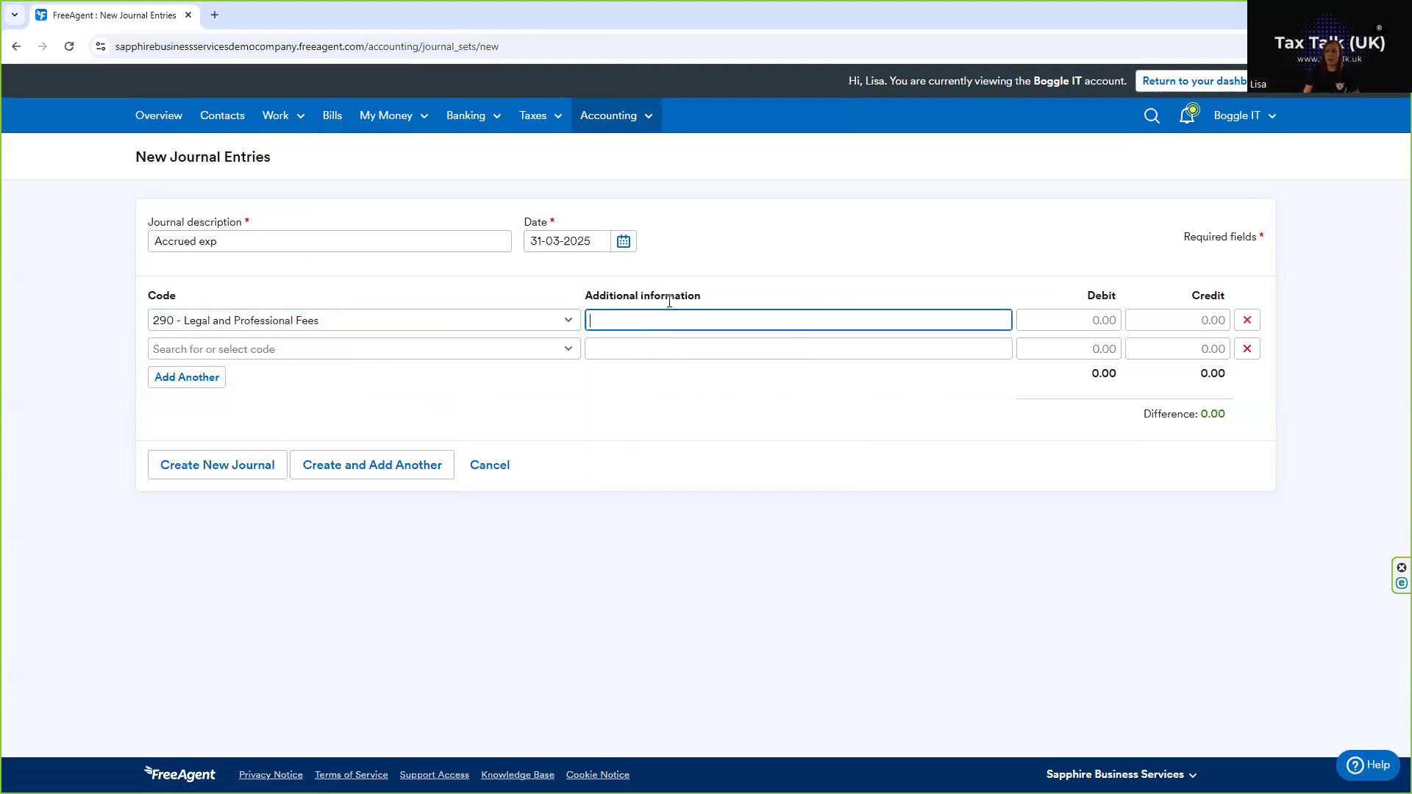
left_click(1103, 321)
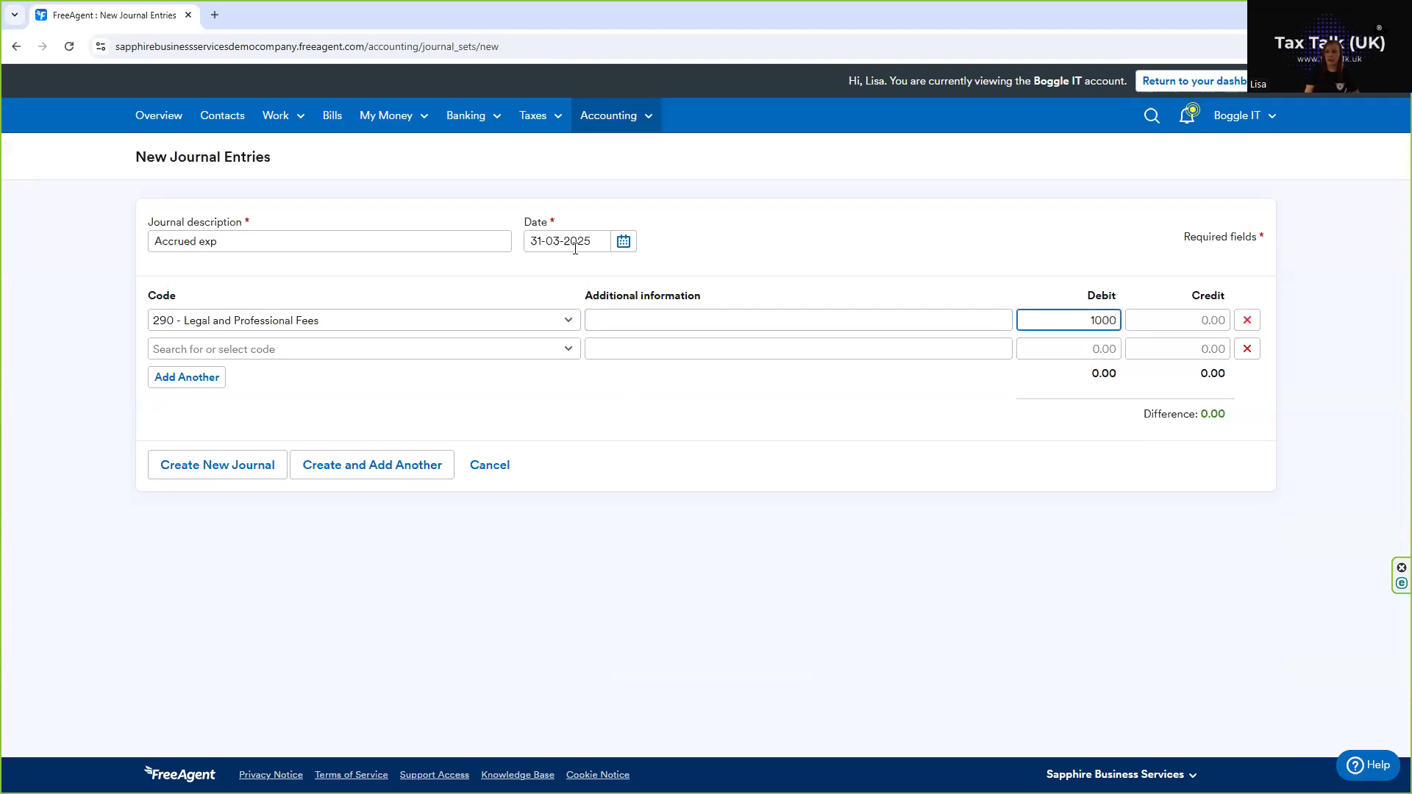
Fill the second journal line with code 660 - Accruals and a credit of 1000, and create the journal
left_click(425, 354)
type("Acc")
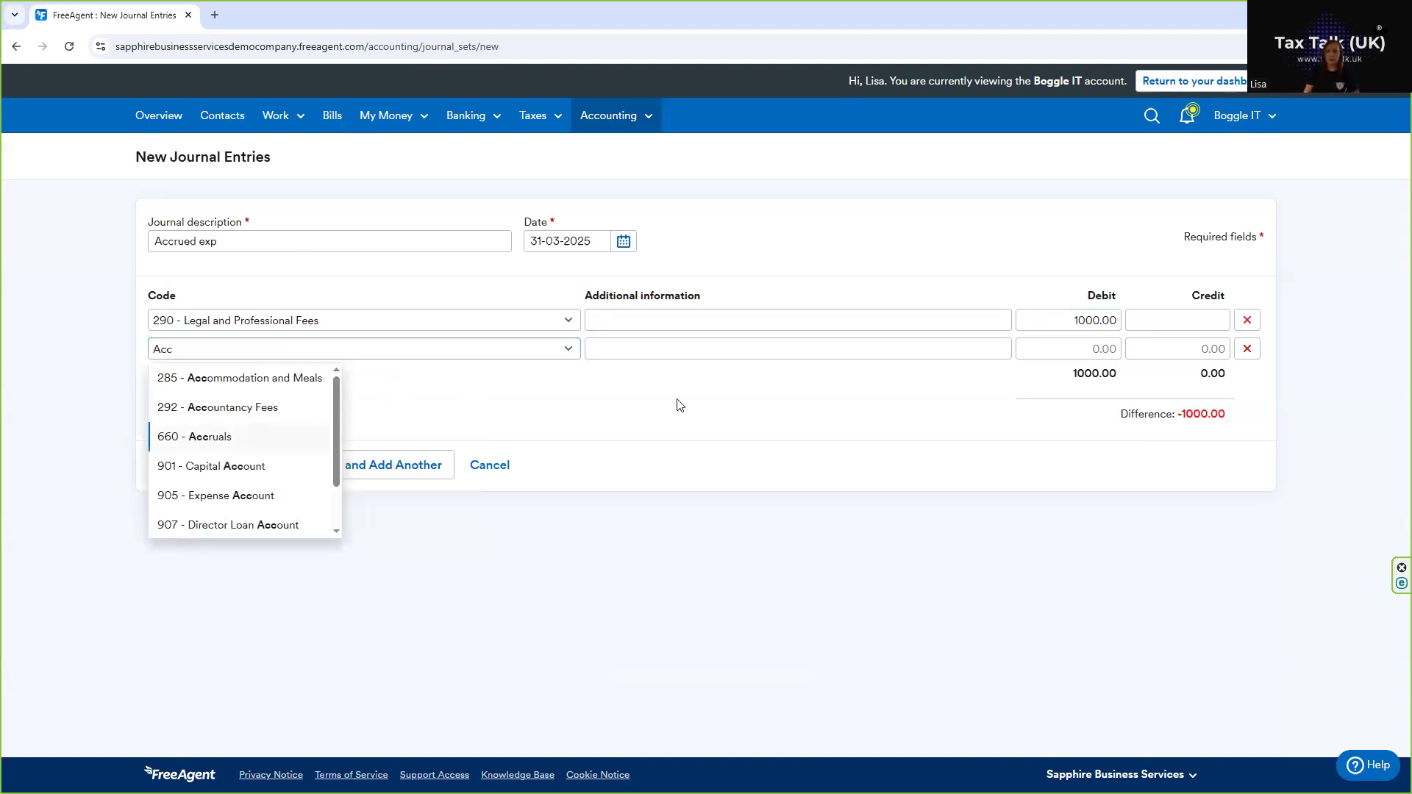
left_click(219, 441)
left_click(1164, 346)
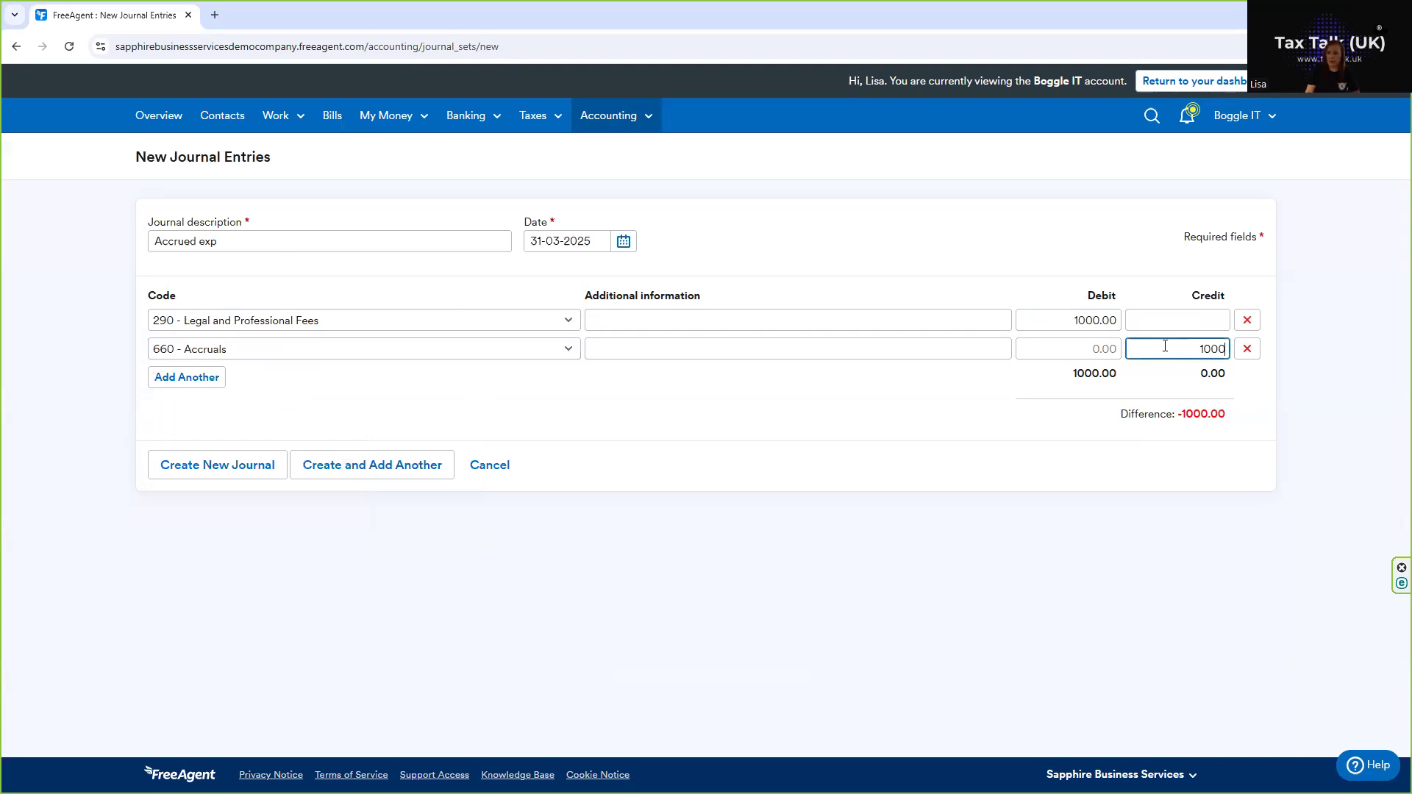
left_click(200, 467)
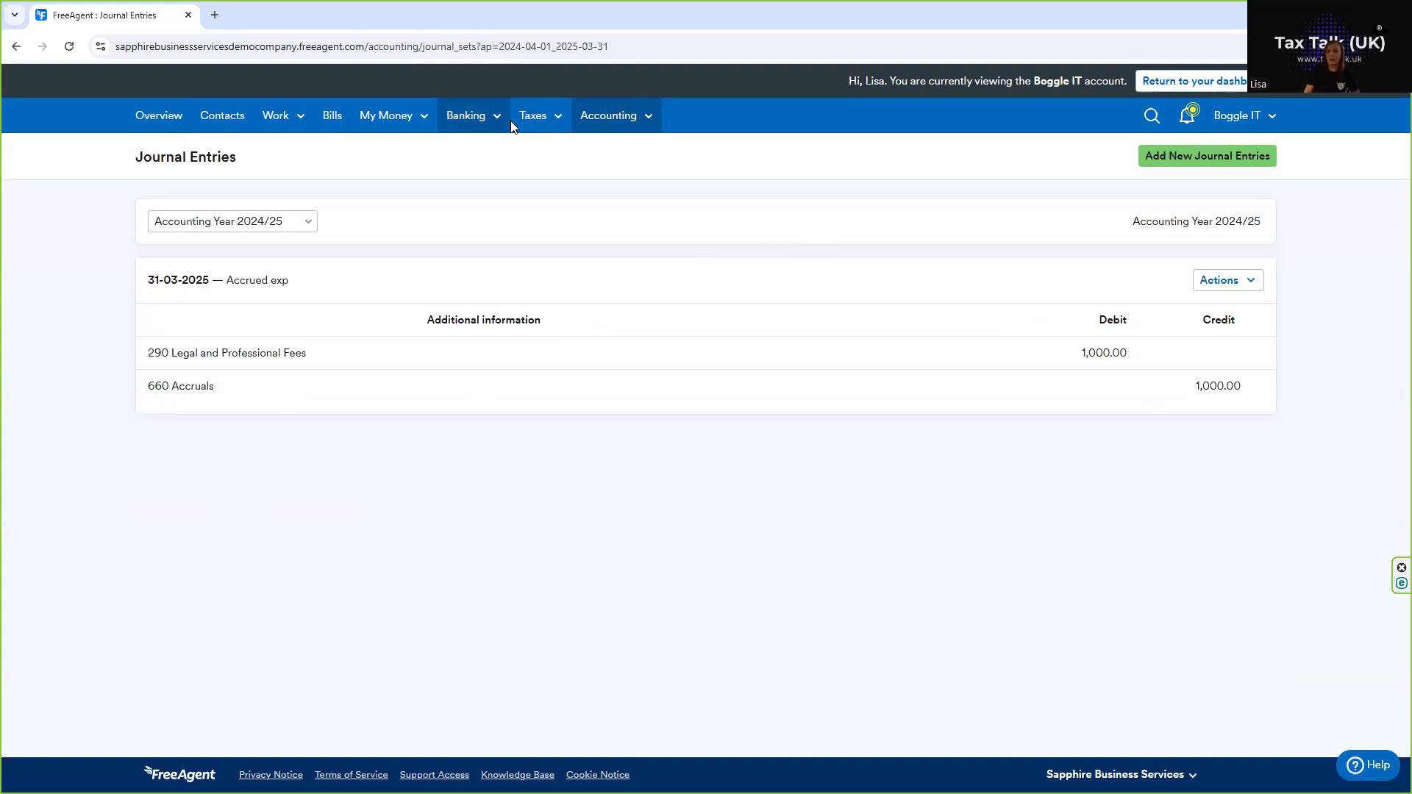
Open the Balance Sheet report as at 31-03-2025 and check the Accruals line under Current Liabilities
left_click(608, 124)
left_click(609, 153)
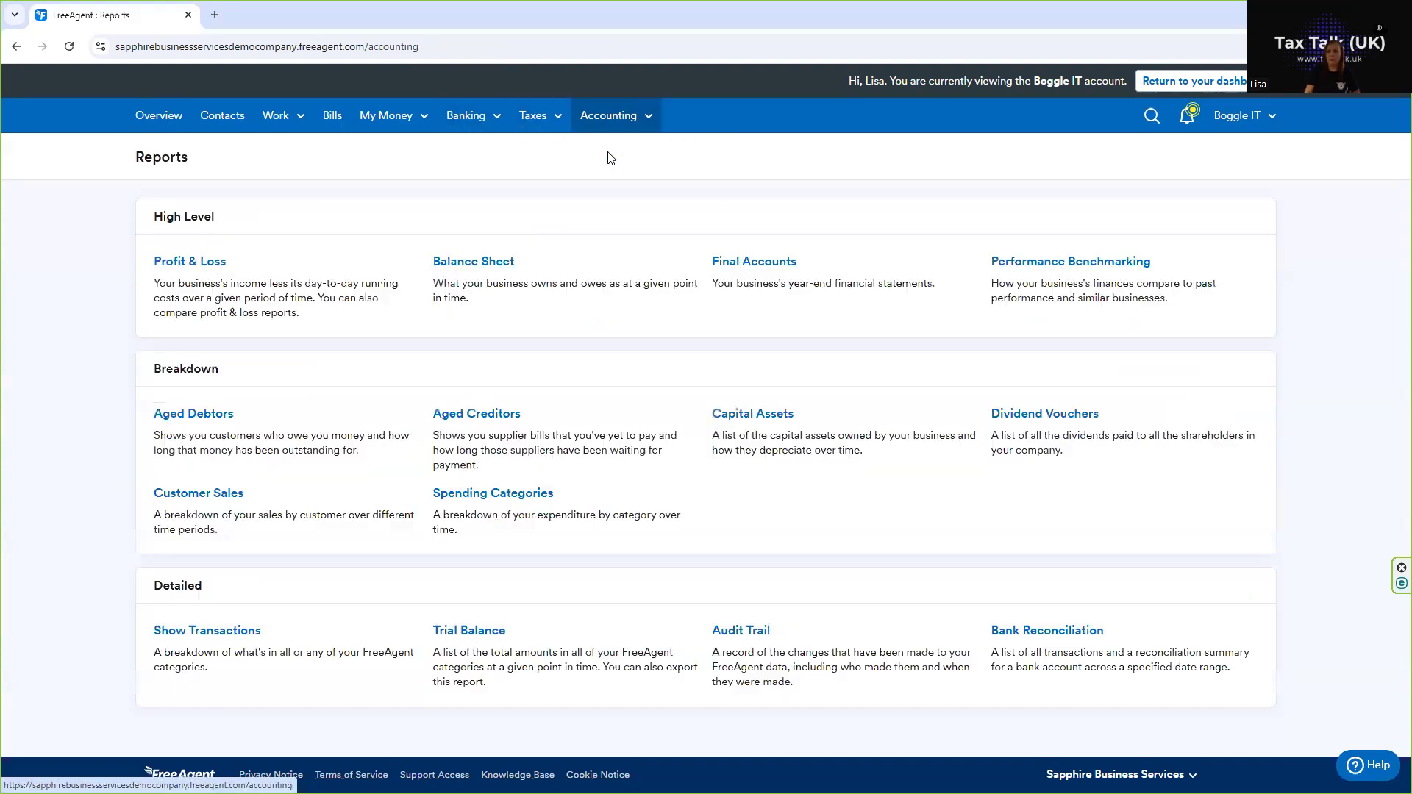
left_click(492, 259)
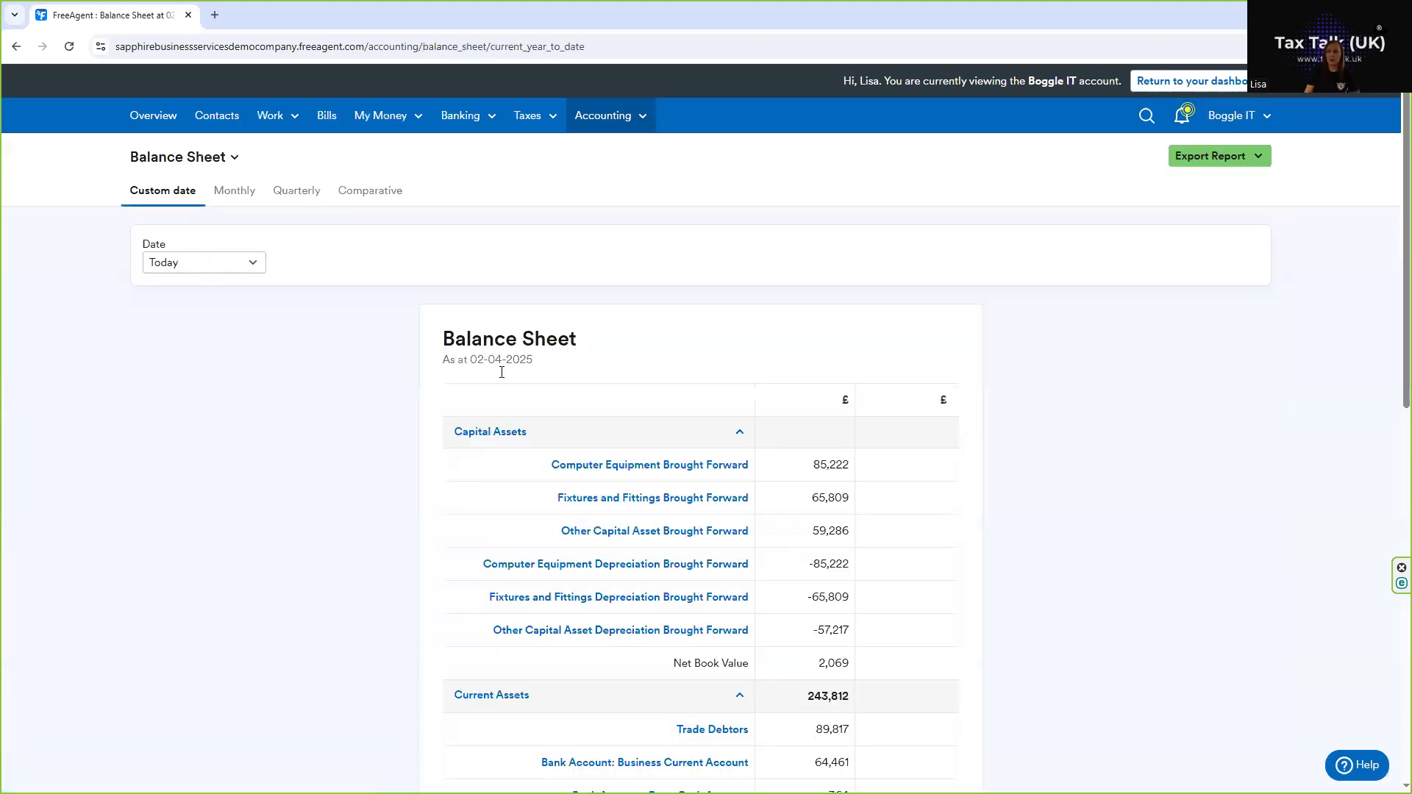
left_click(156, 262)
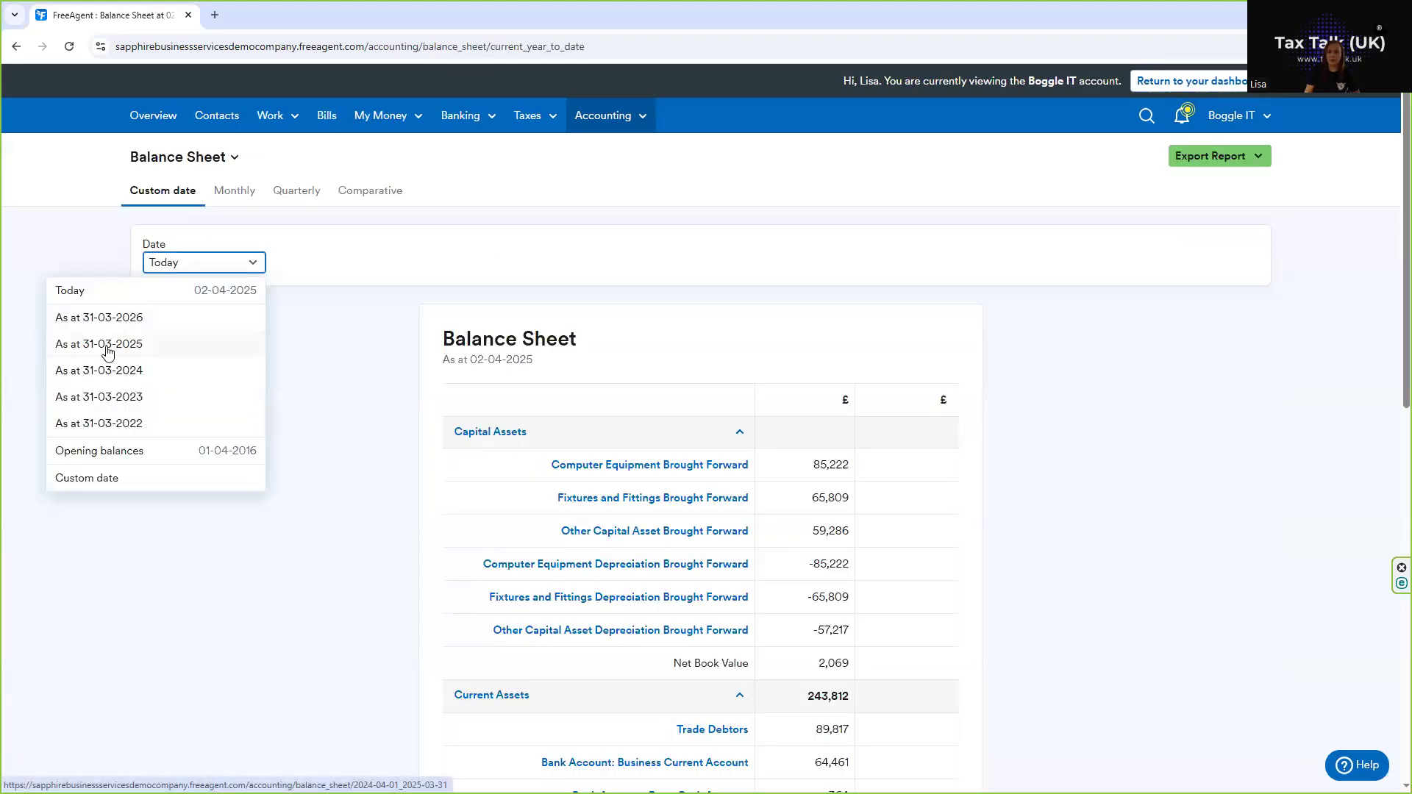
left_click(106, 352)
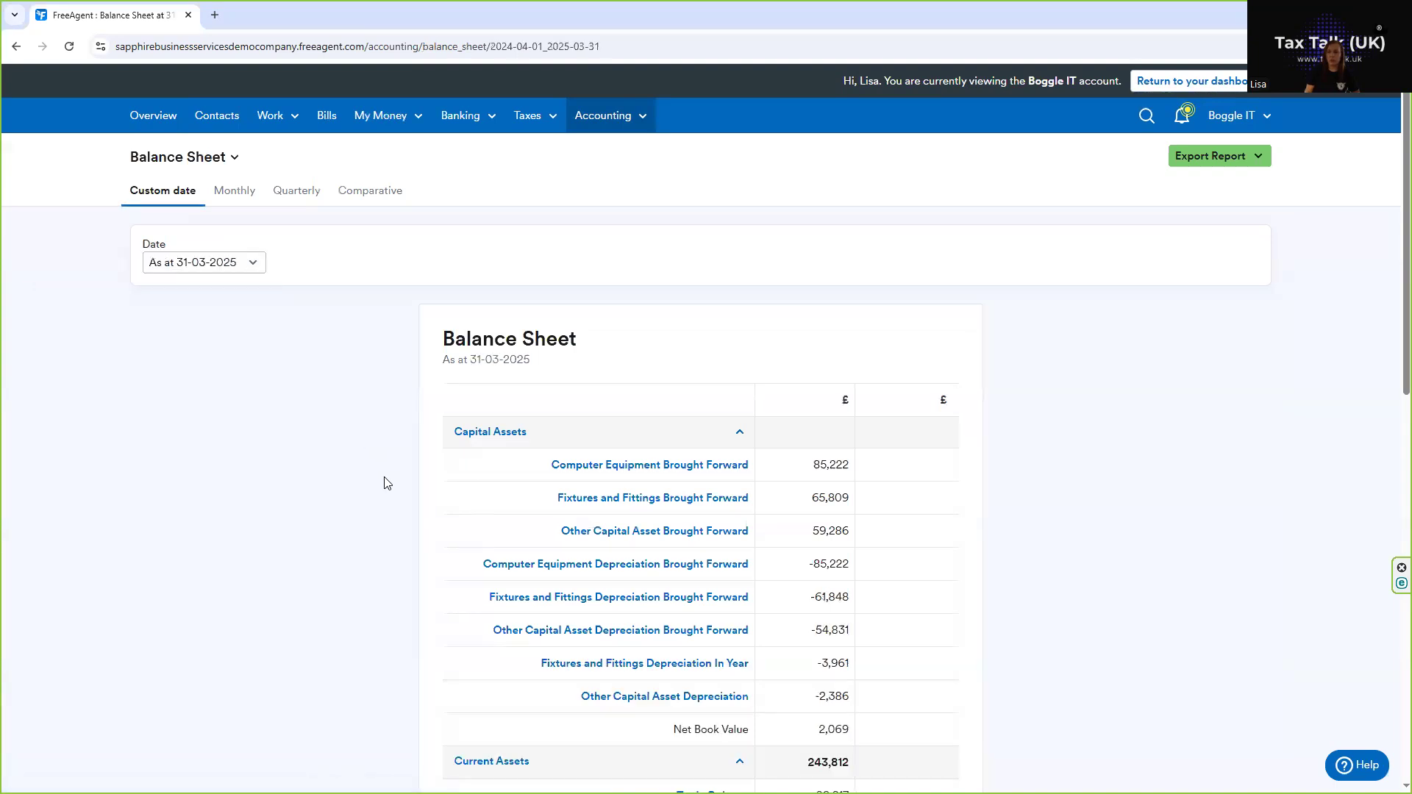
scroll(386, 483, "down", 8)
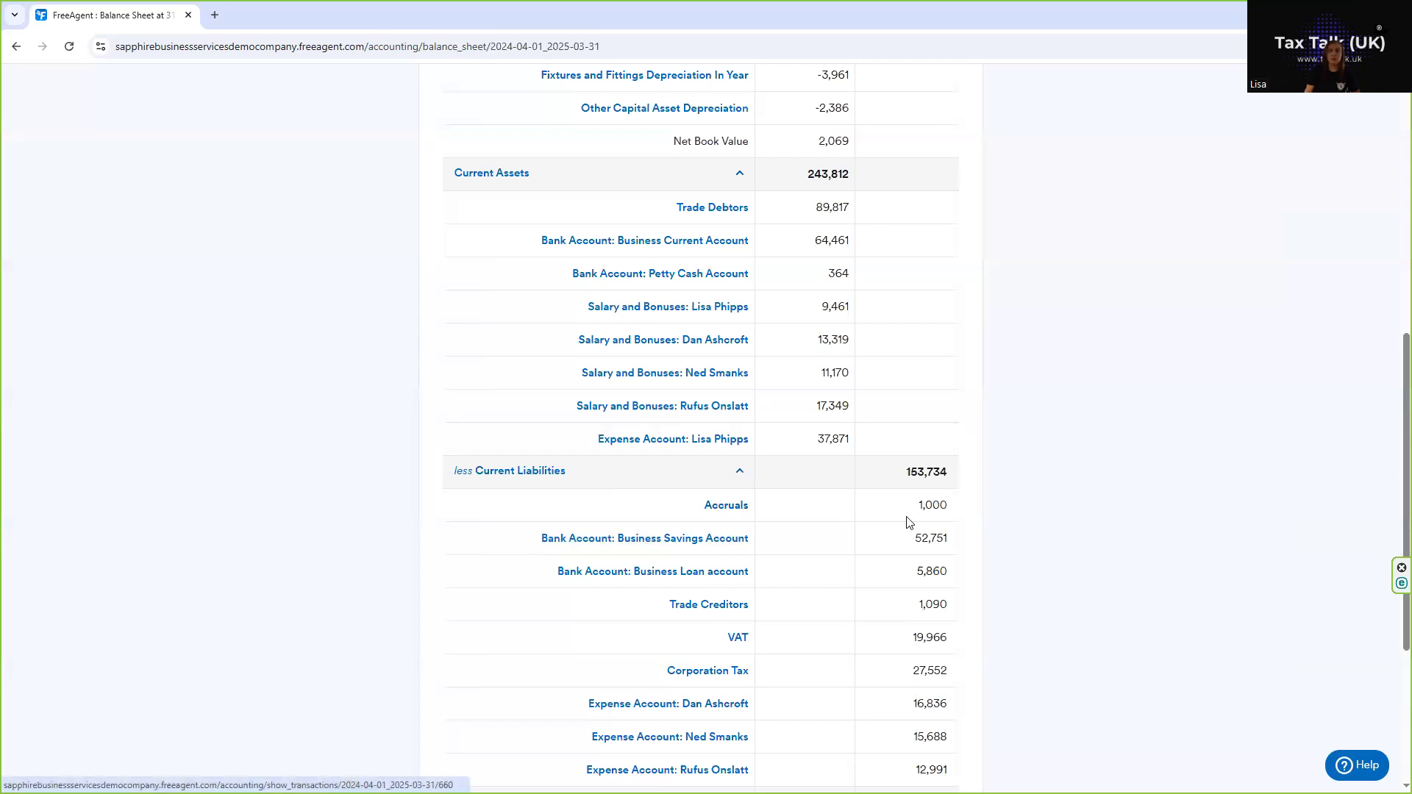
scroll(368, 226, "up", 8)
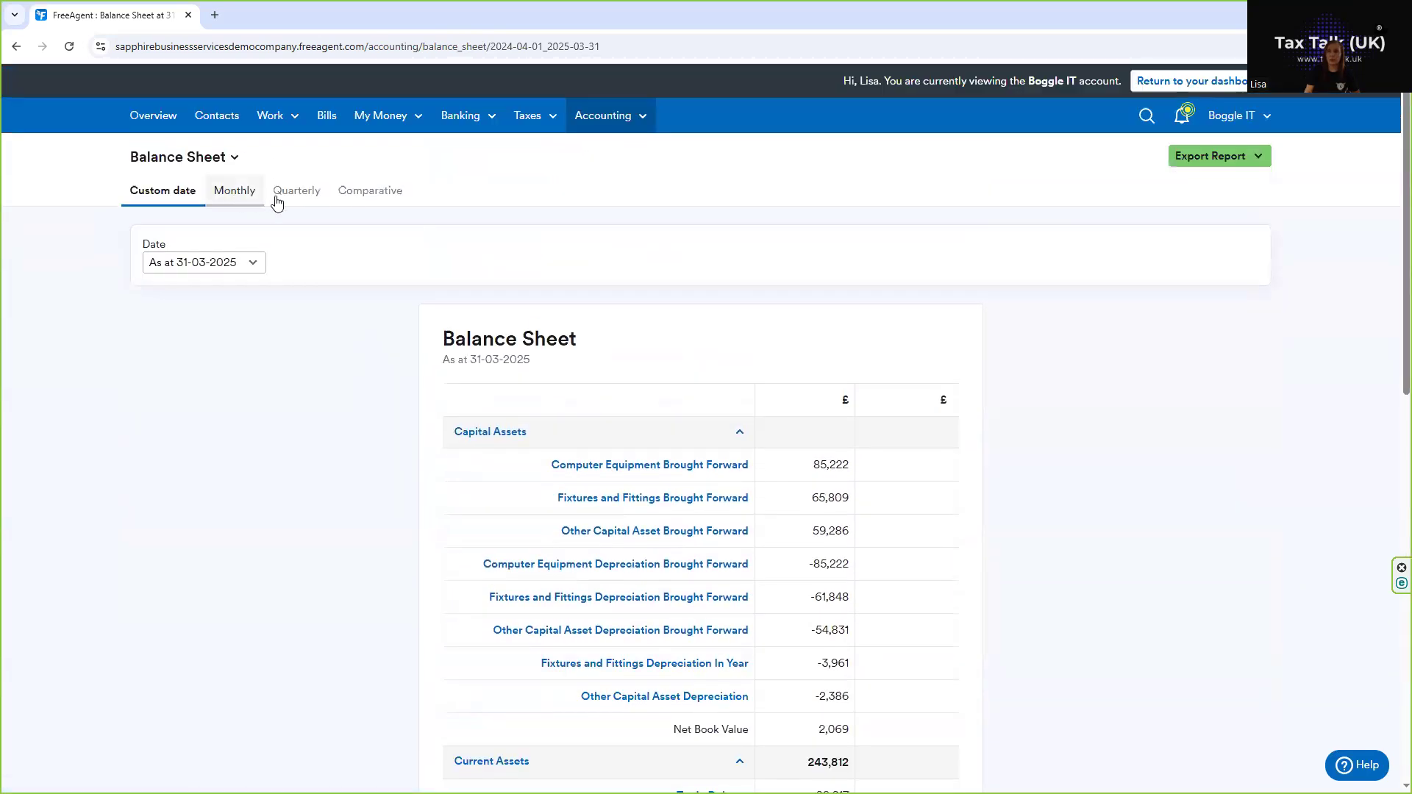
Open the Profit & Loss report for accounting year 2024/25 and check Legal and Professional Fees under Administration Expenses
left_click(601, 115)
left_click(603, 143)
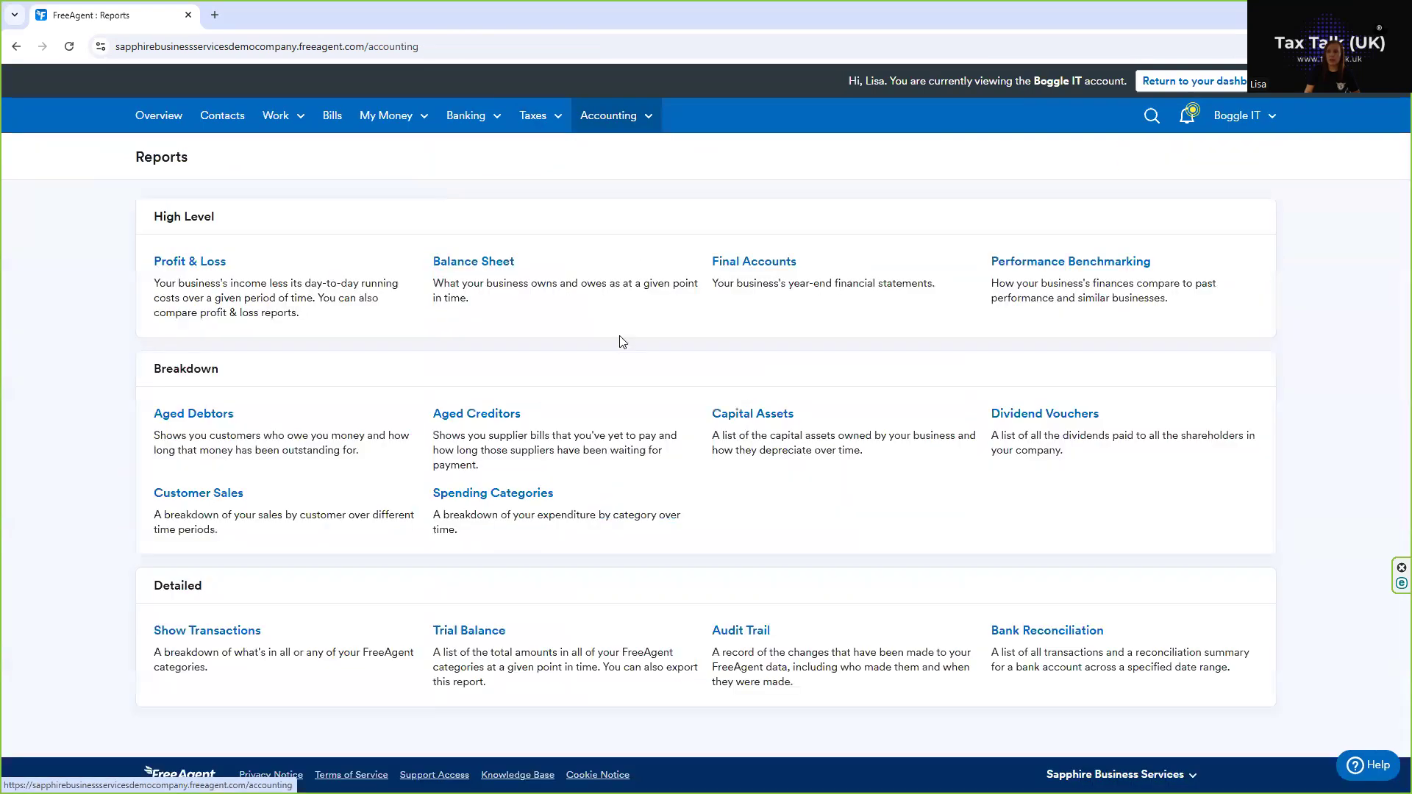
left_click(193, 263)
left_click(225, 263)
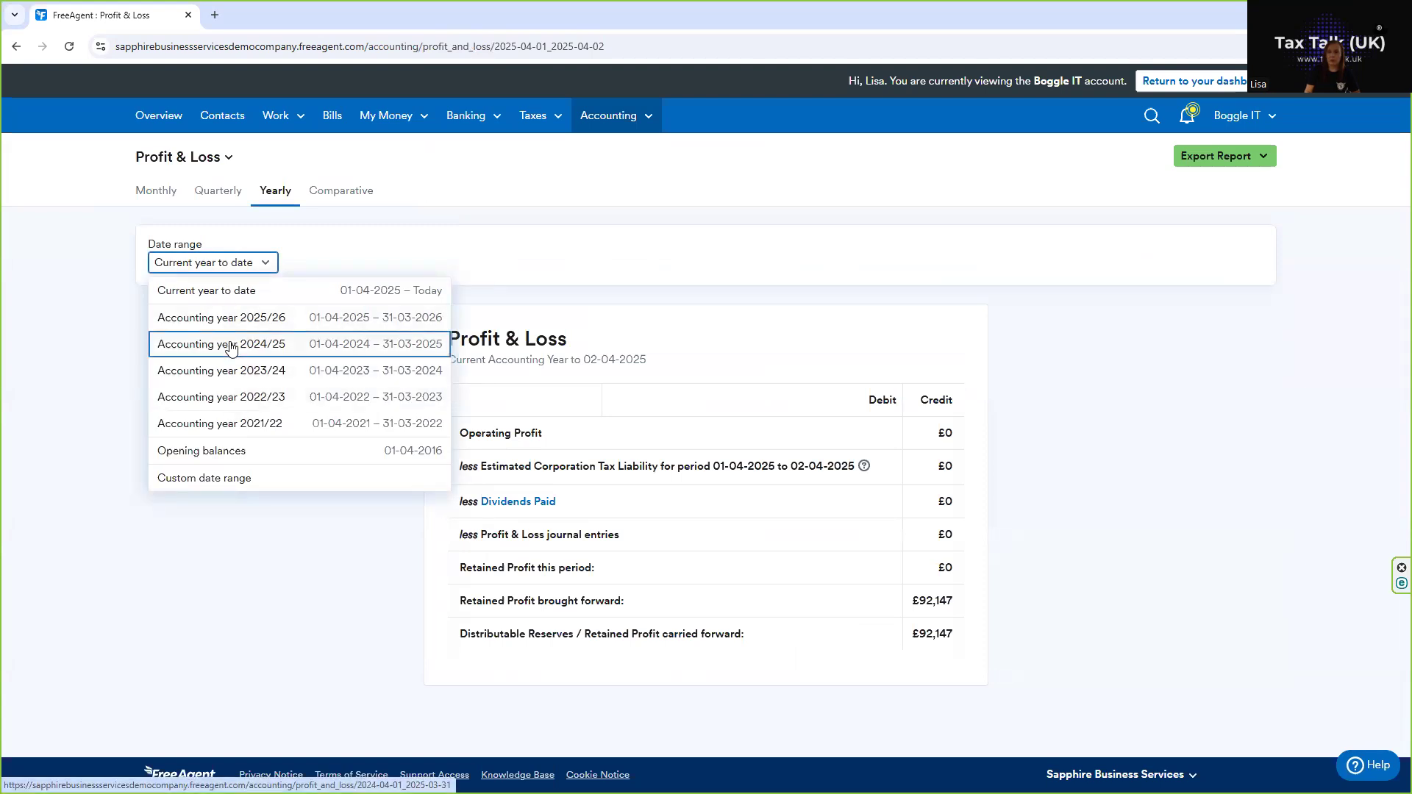
left_click(232, 344)
scroll(273, 391, "down", 2)
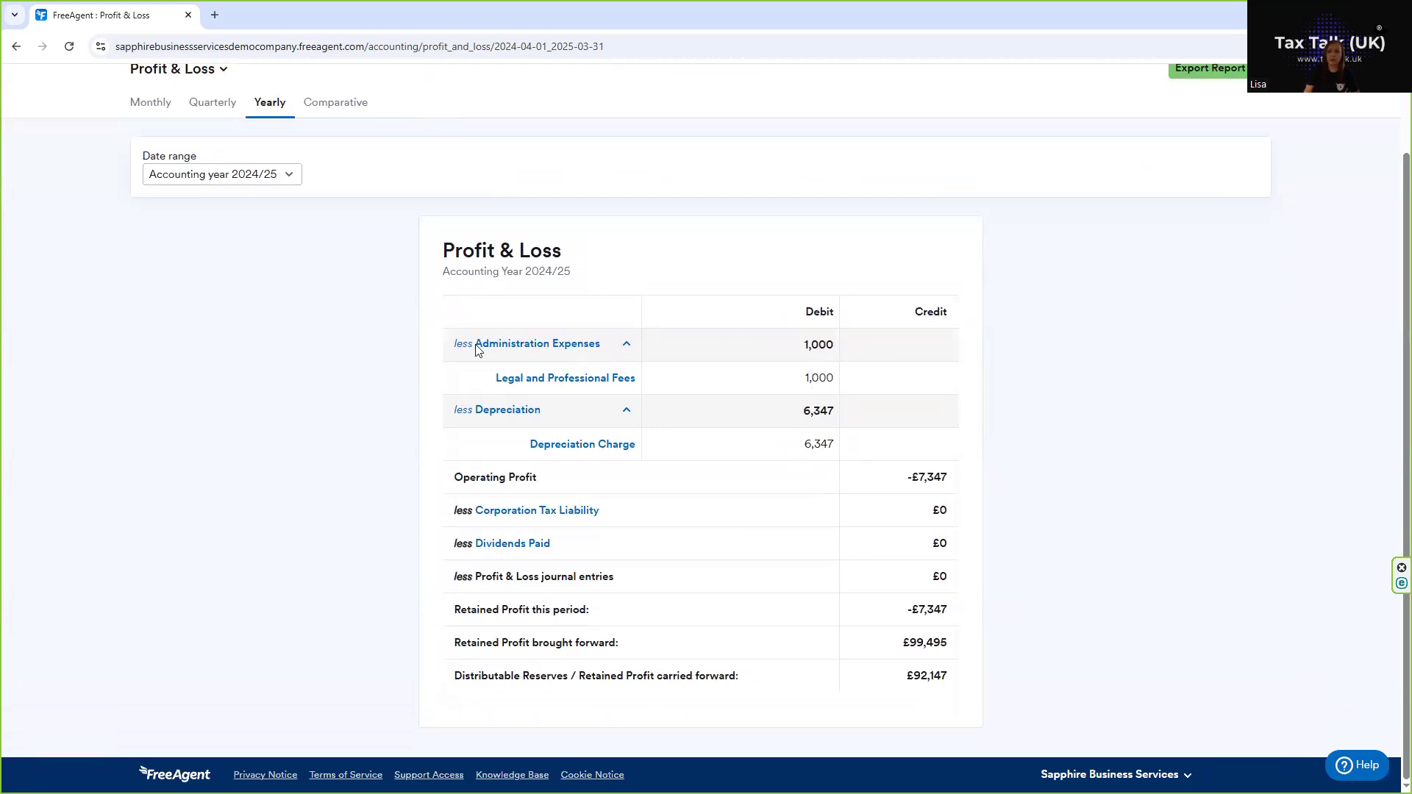
scroll(101, 294, "up", 2)
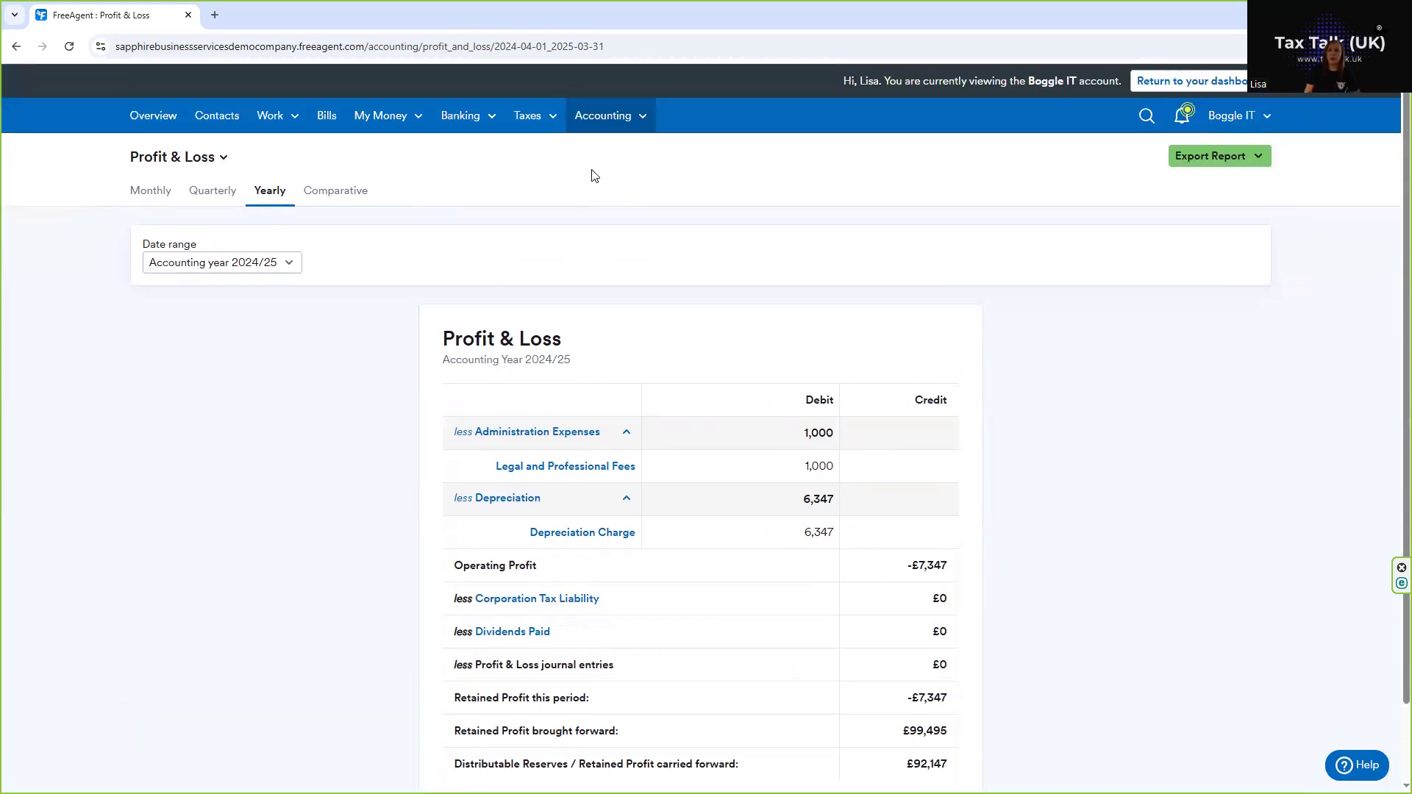
Return to the journal entries and start a new journal dated 01-04-2025 with the description "Reverse accrued exp"
left_click(605, 116)
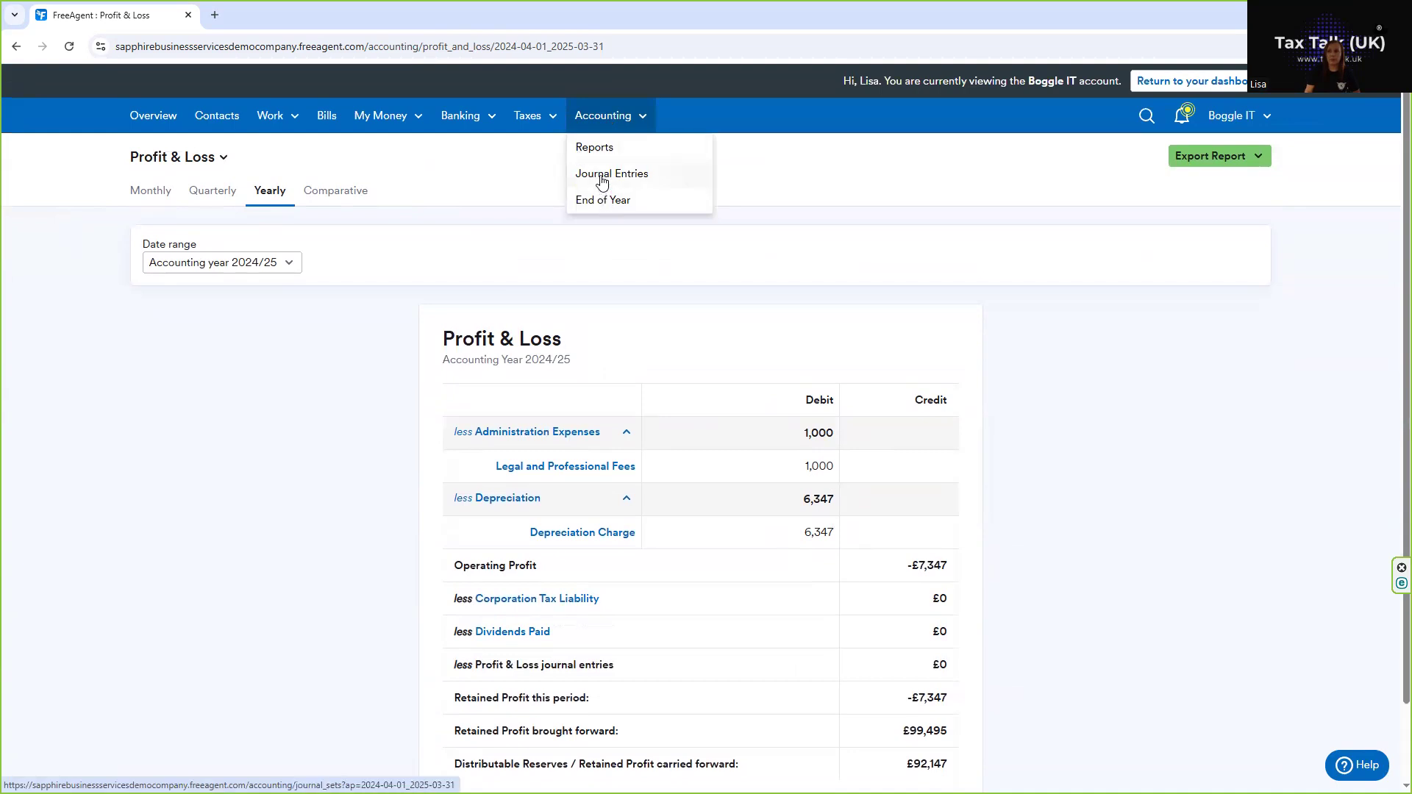
left_click(601, 177)
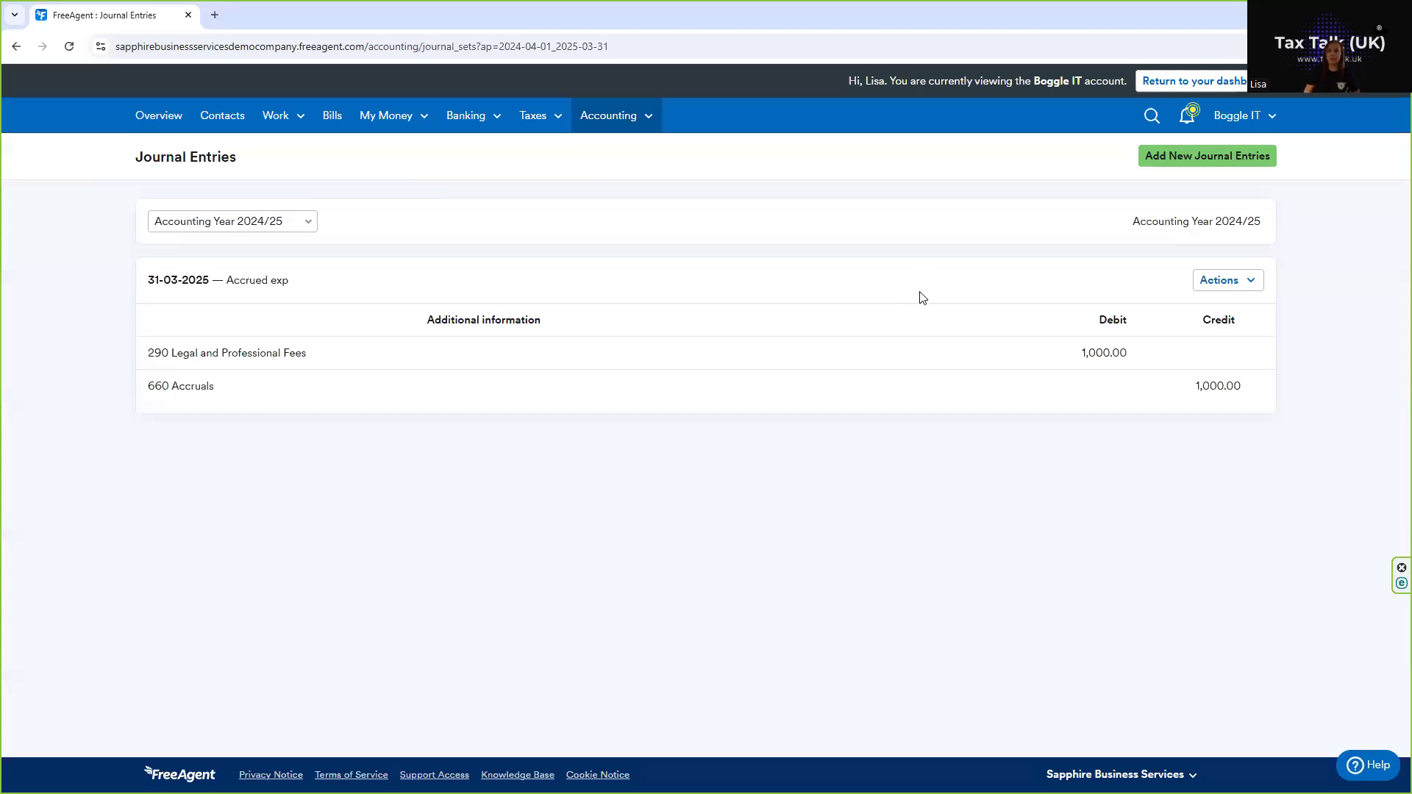
left_click(1156, 162)
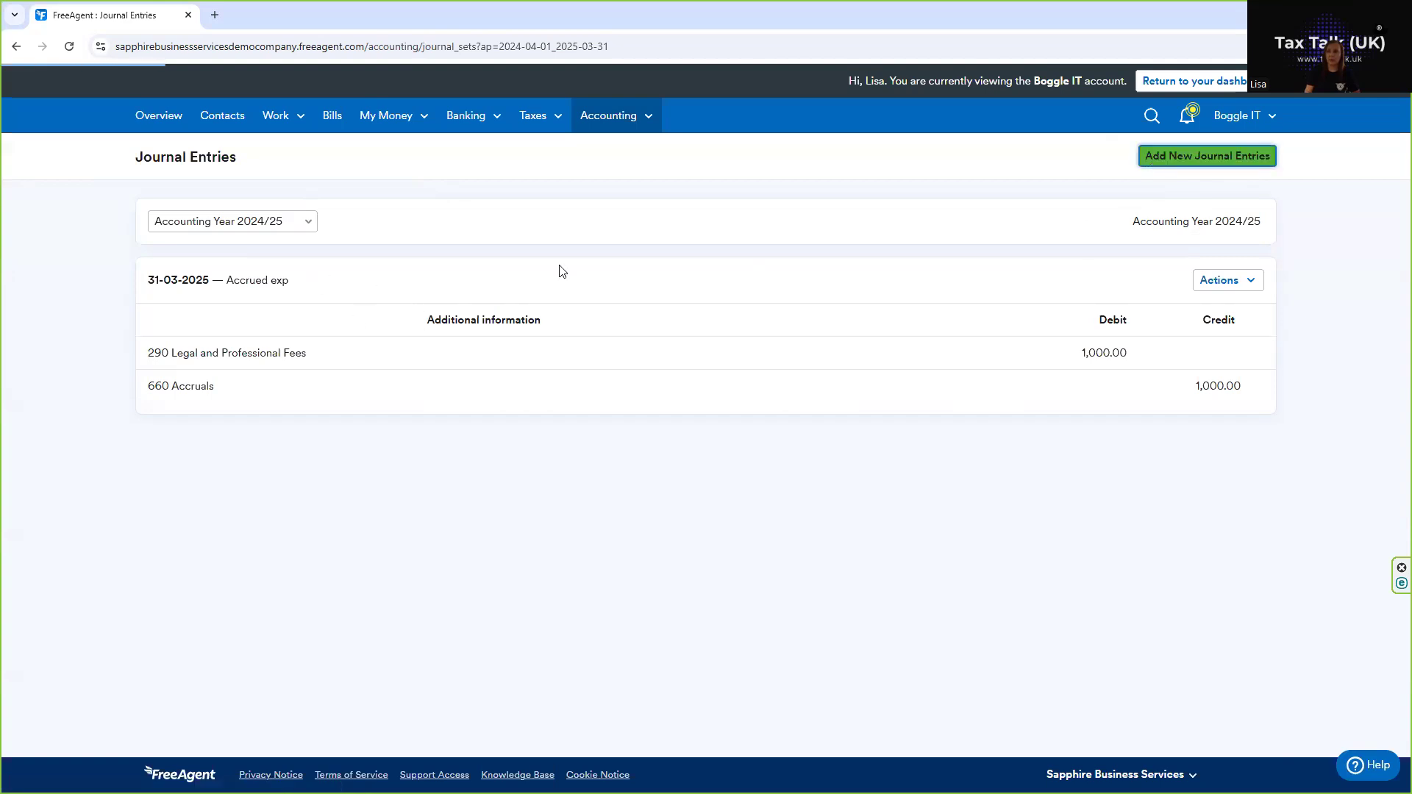
left_click(1183, 163)
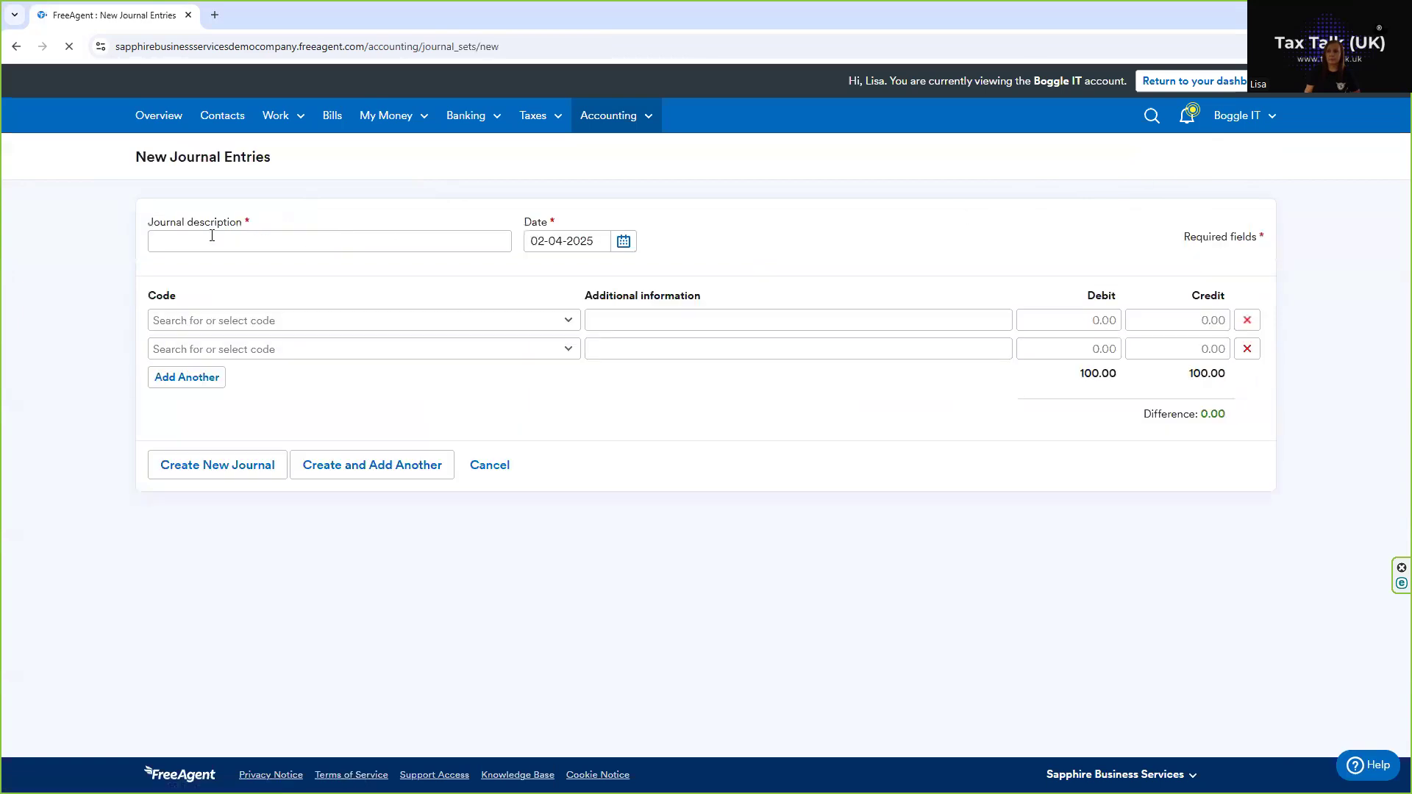
left_click(622, 240)
left_click(682, 339)
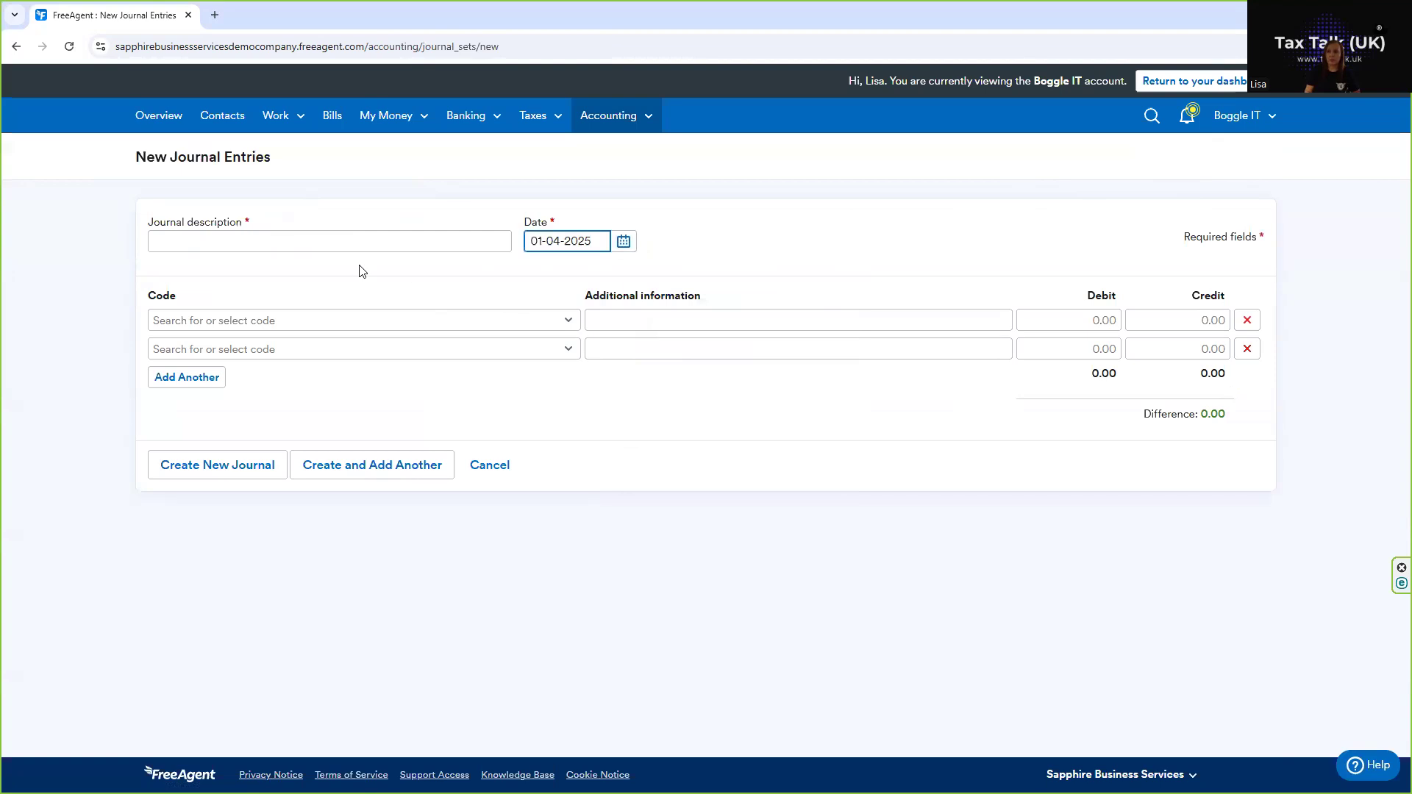
left_click(358, 235)
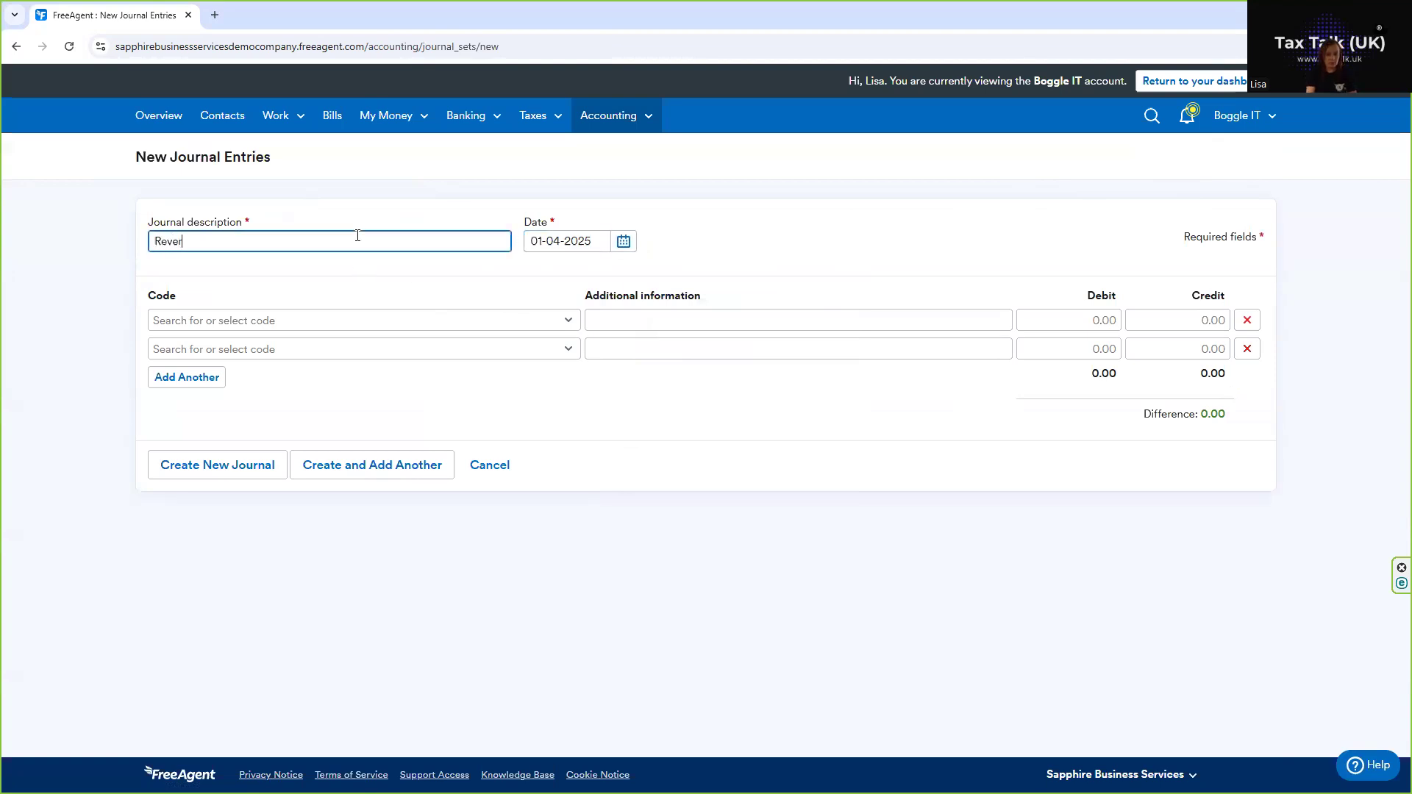
type("Reverse accrued exp")
Fill the first line of the reversing journal with code 290 - Legal and Professional Fees and a credit of 1000
left_click(335, 328)
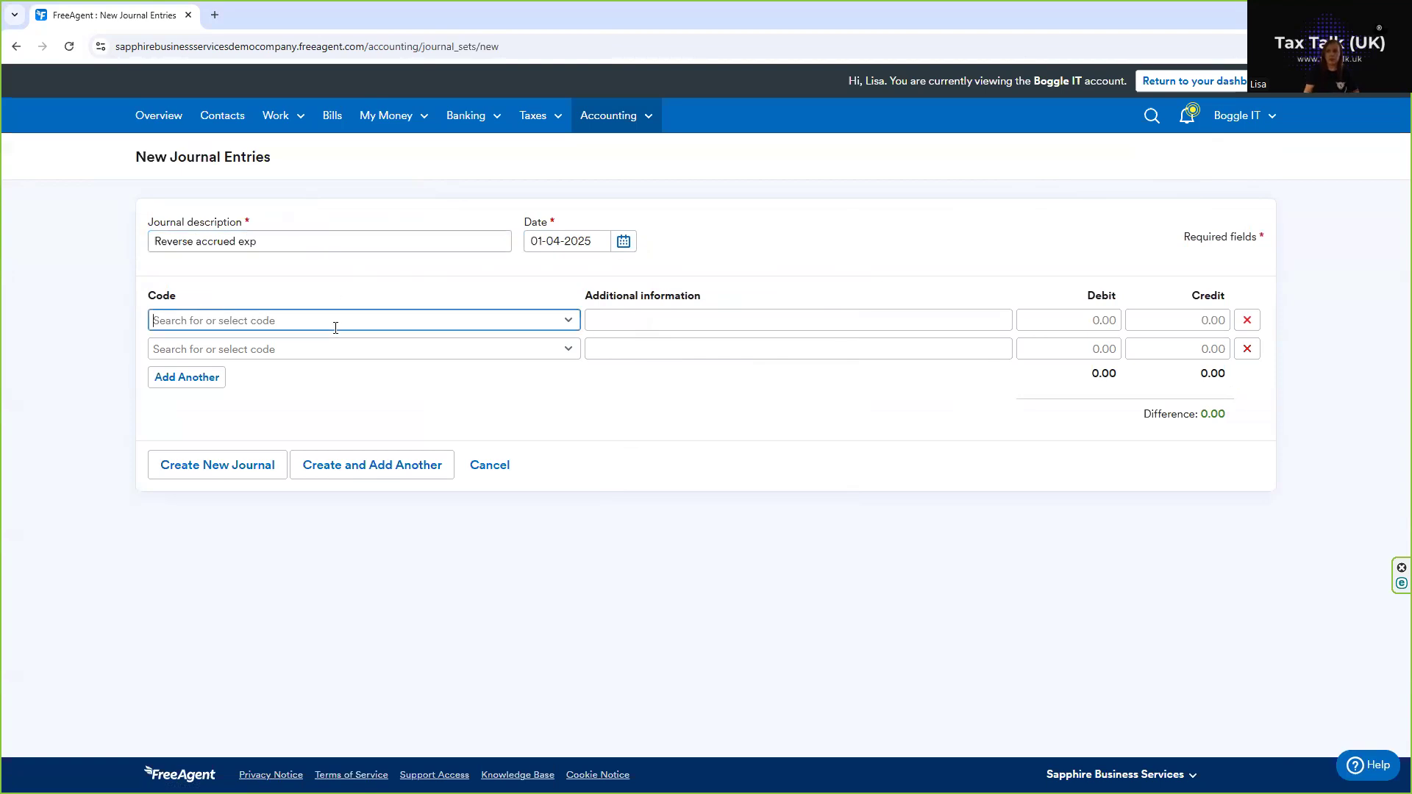
type("legal")
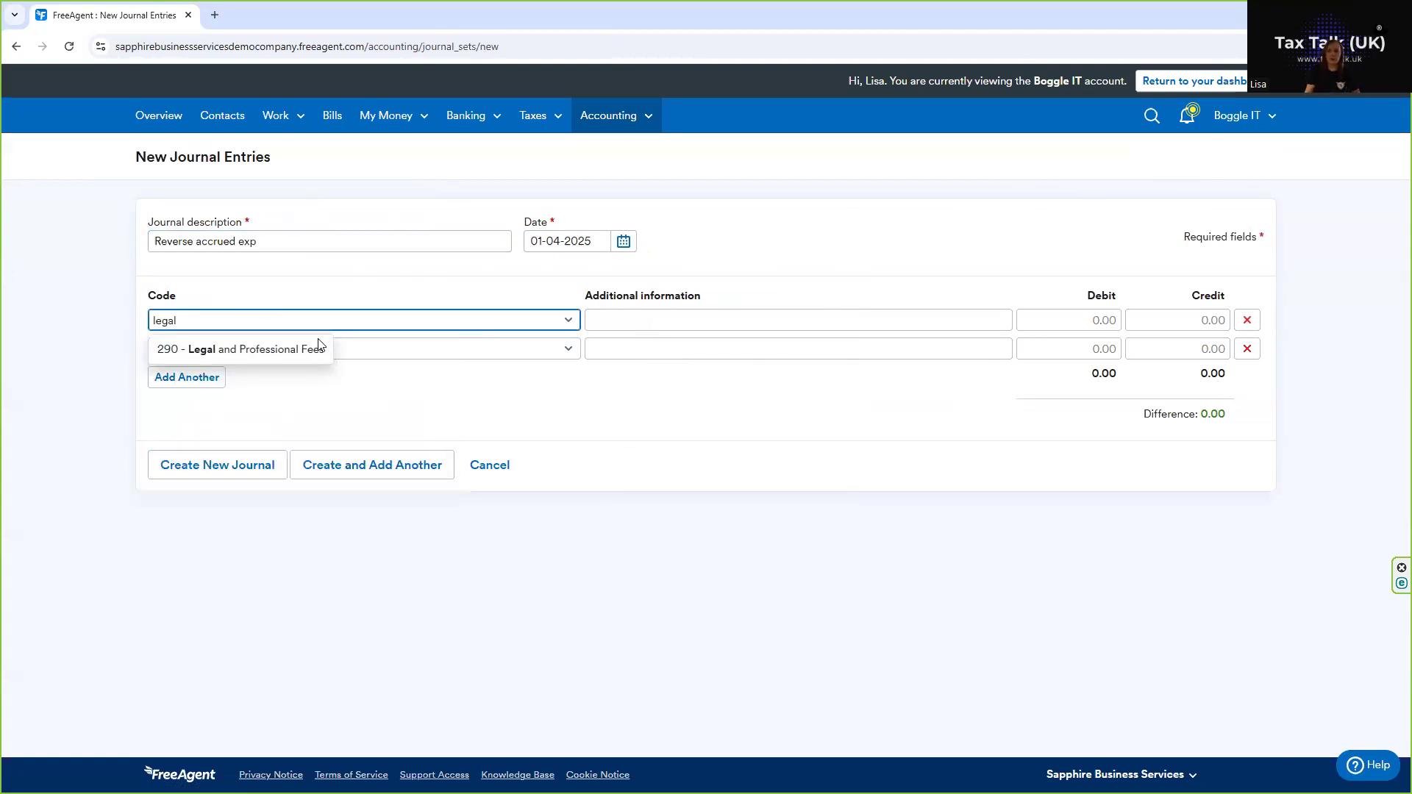
left_click(322, 349)
left_click(1181, 325)
type("1000")
Fill the second journal line with code 660 - Accruals and a debit of 1000, and create the reversing journal
left_click(260, 350)
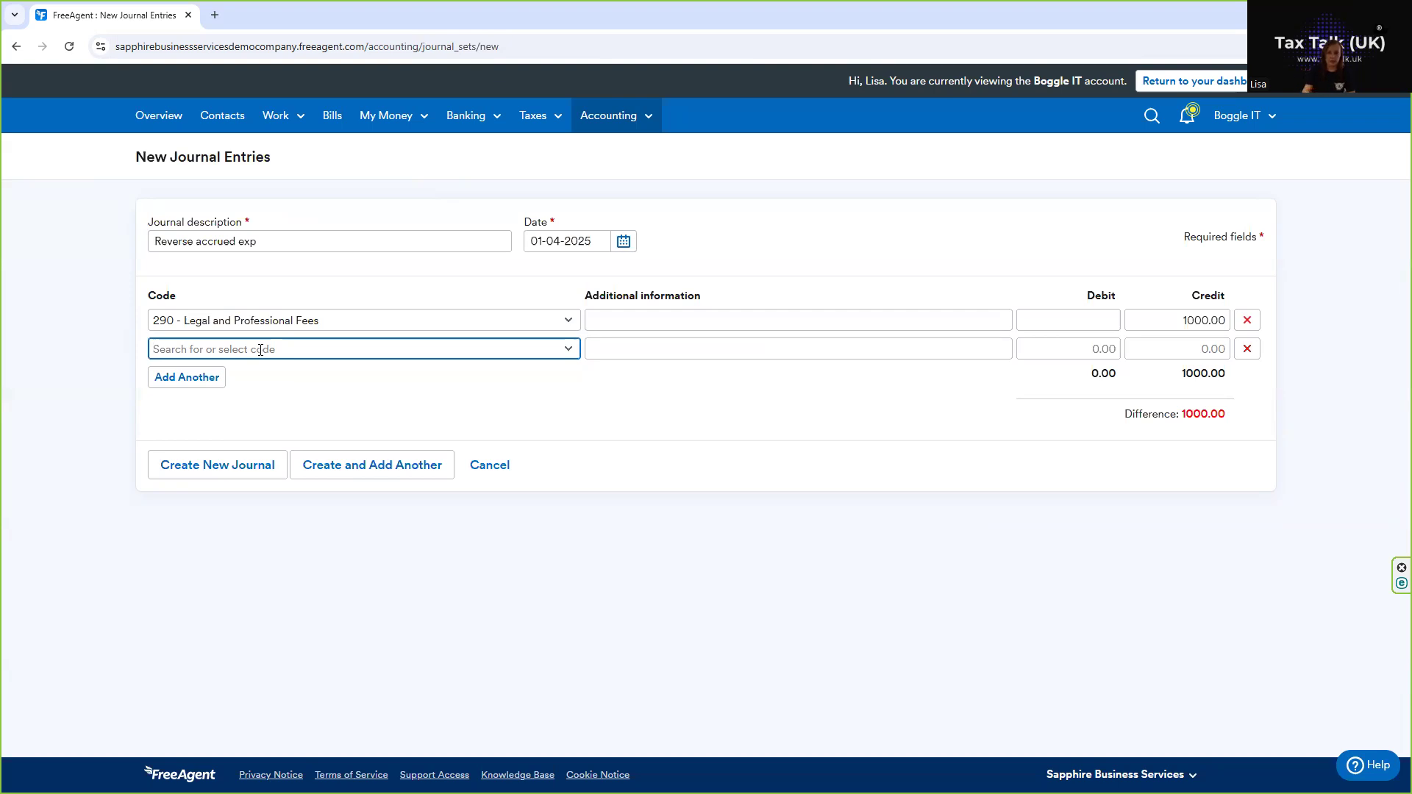
type("accr")
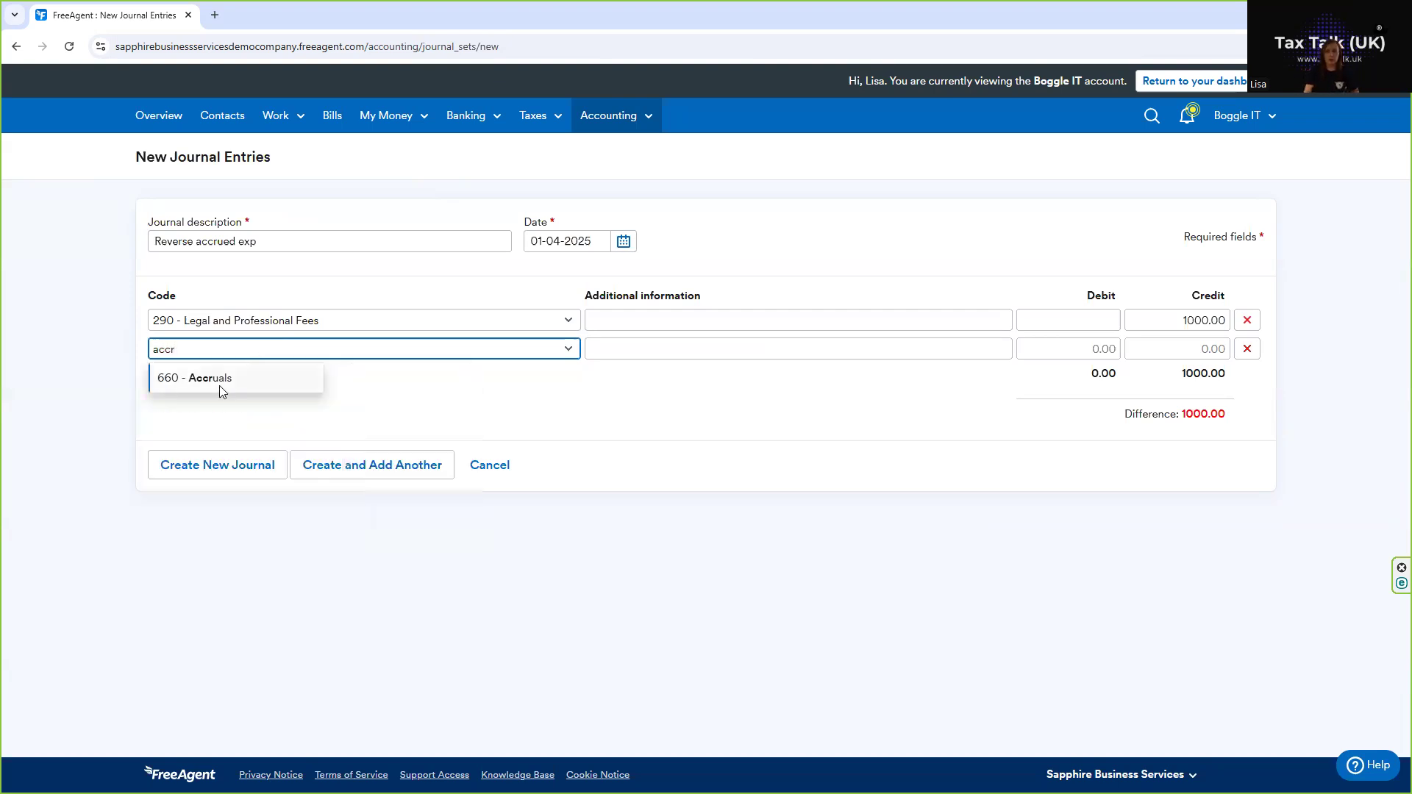
left_click(227, 380)
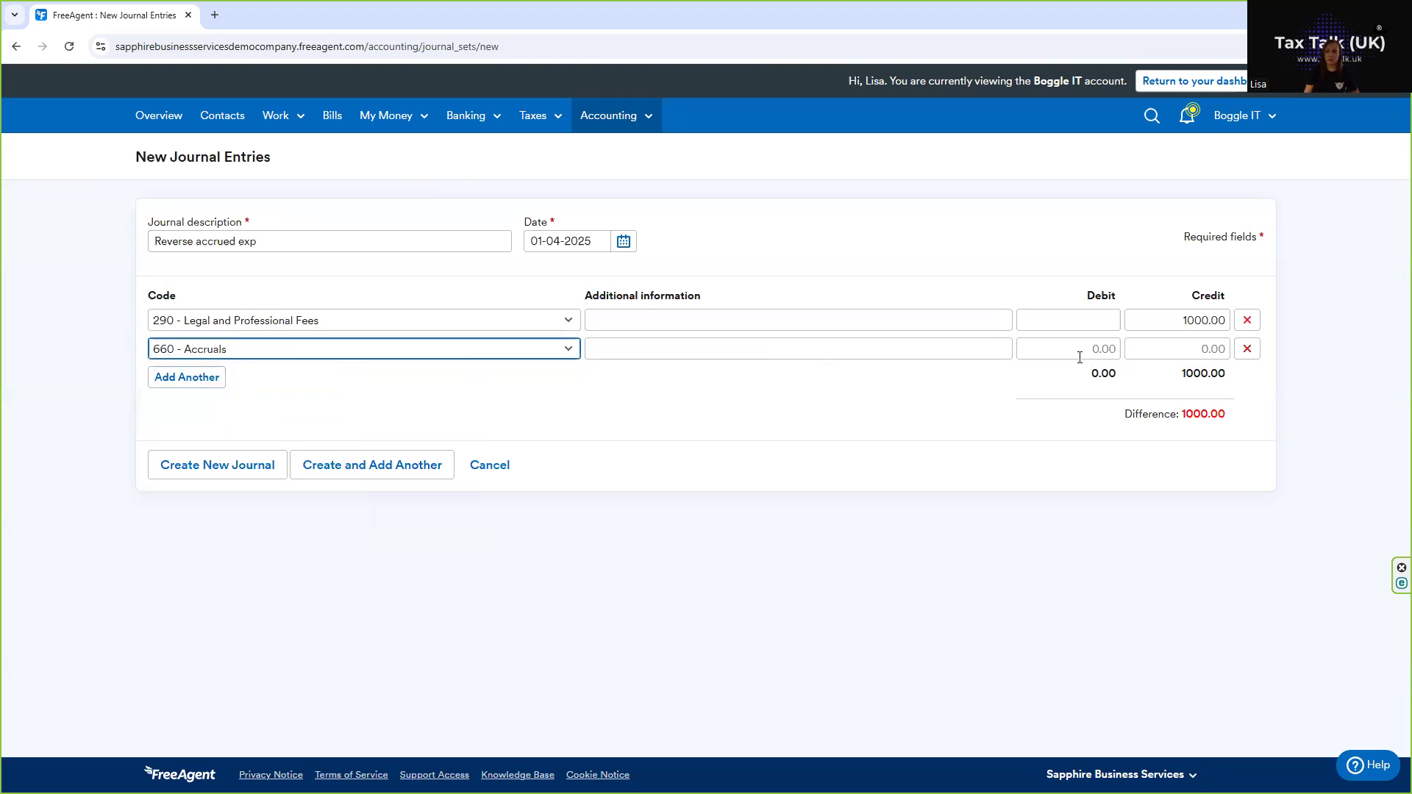
left_click(1058, 354)
type("1000")
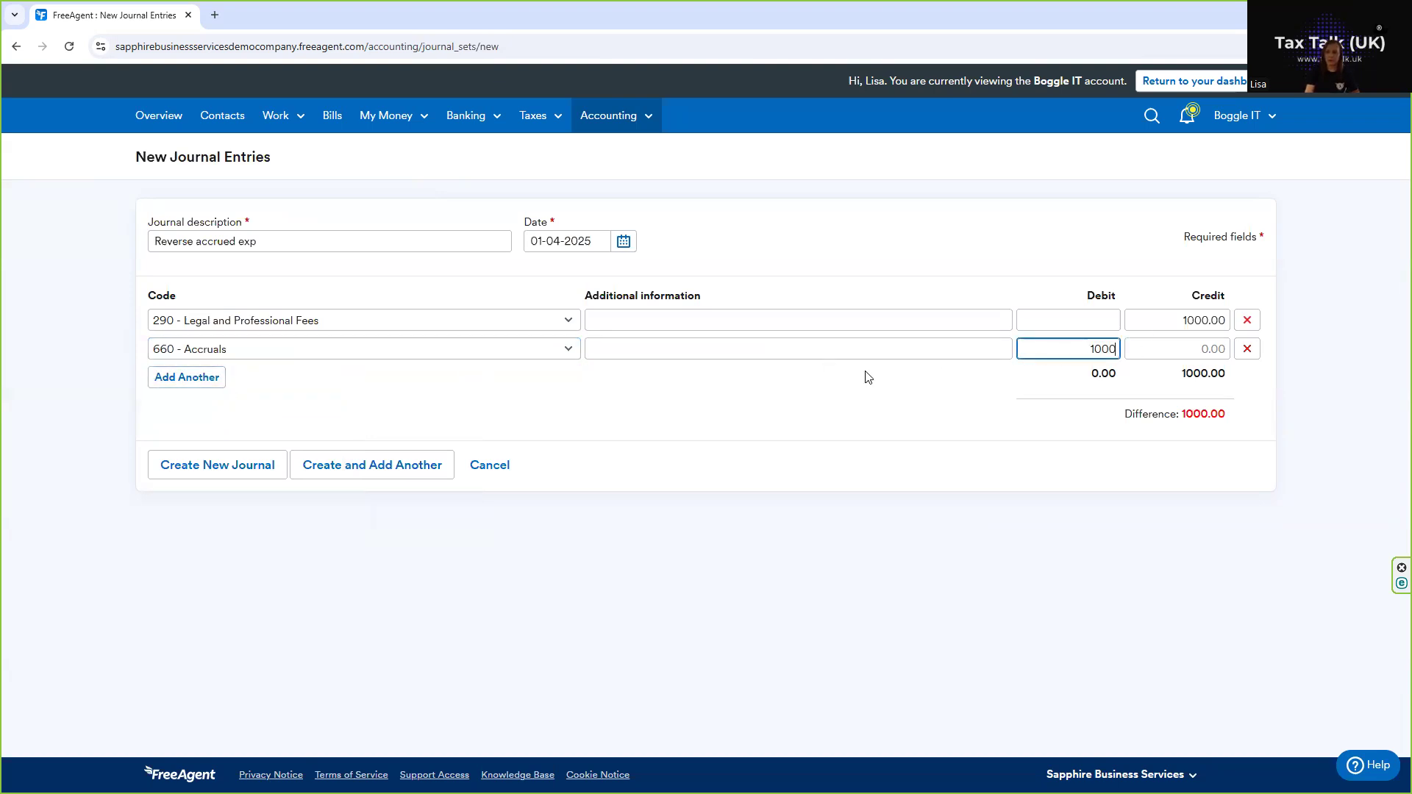
left_click(840, 346)
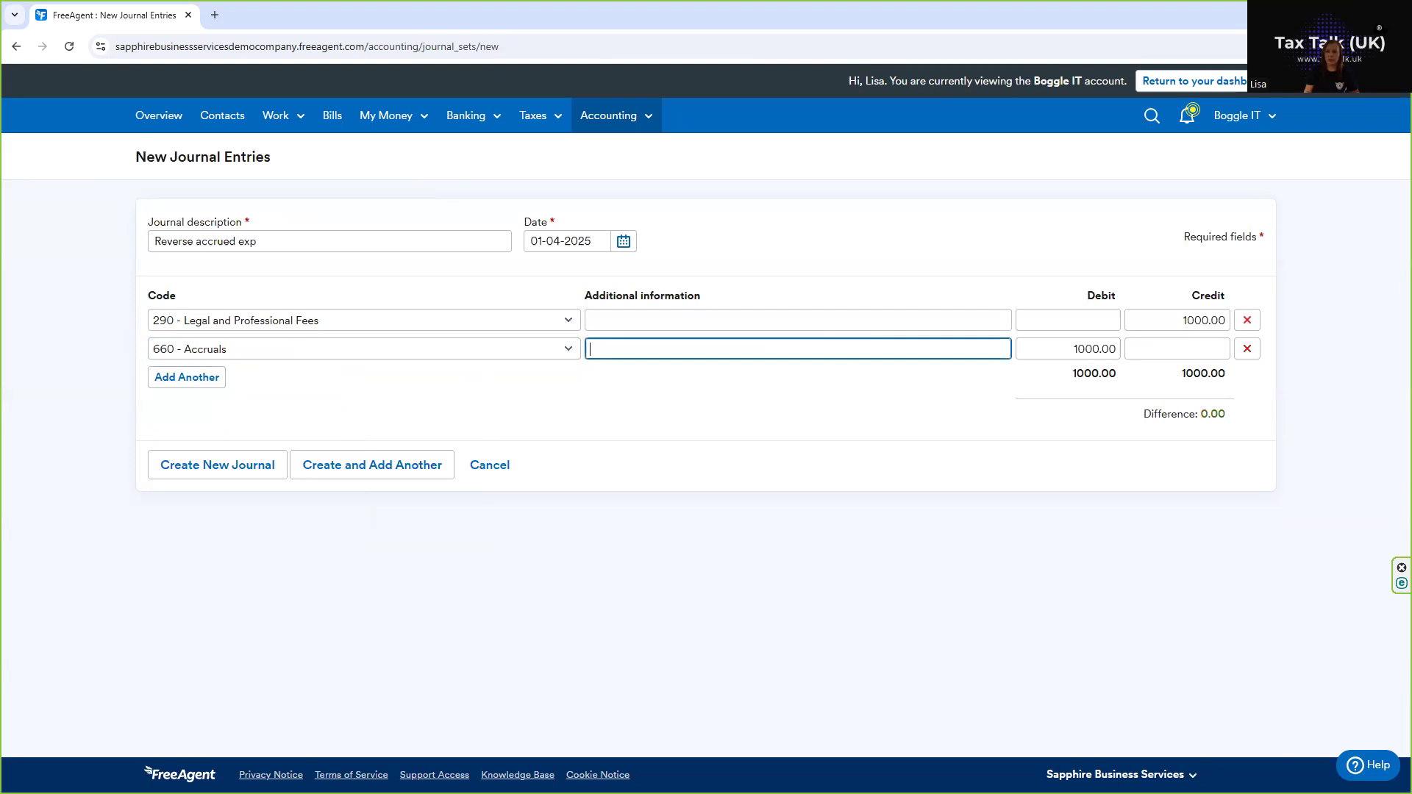
left_click(197, 467)
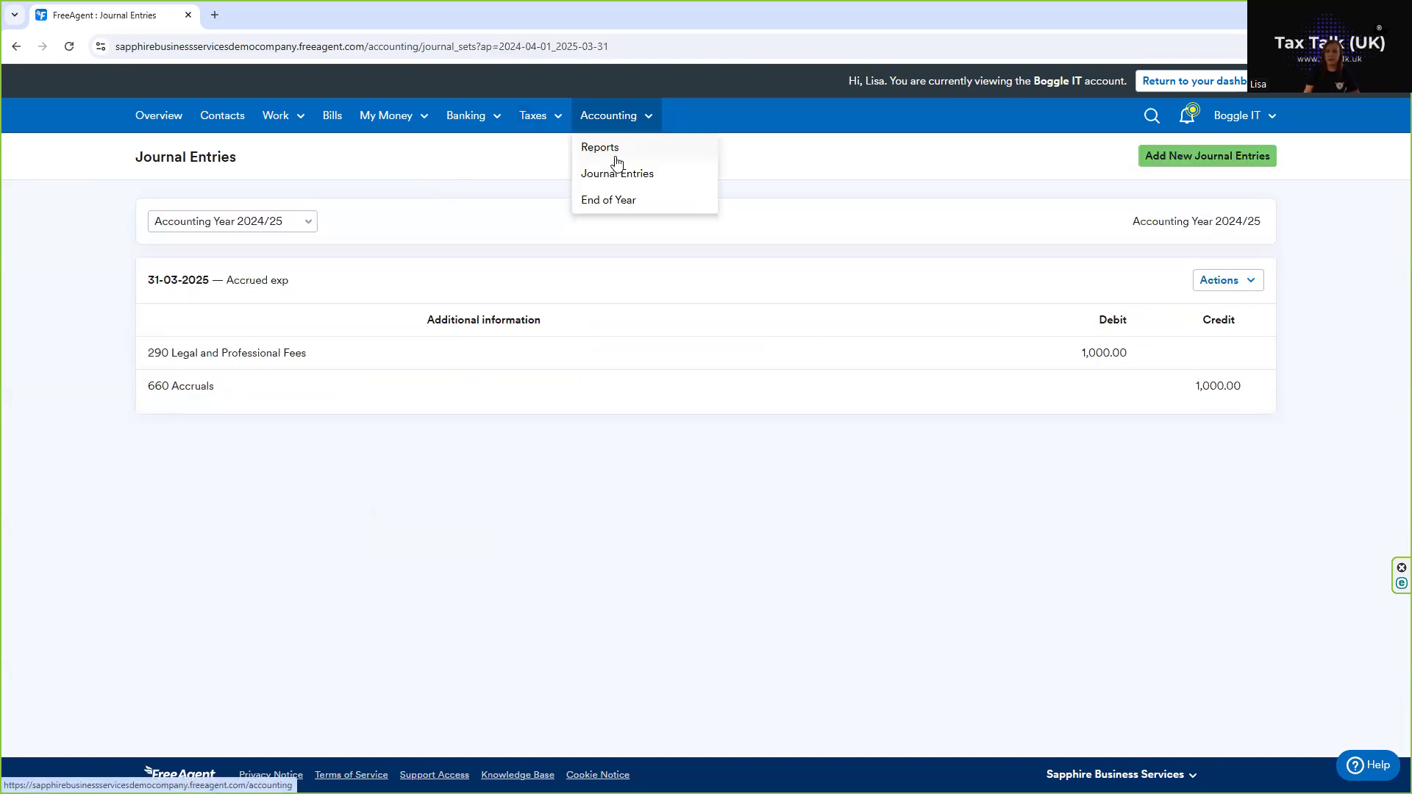
Open the Balance Sheet report as at 31-03-2025 and check Accruals under Current Liabilities after the reversal
left_click(616, 149)
left_click(460, 262)
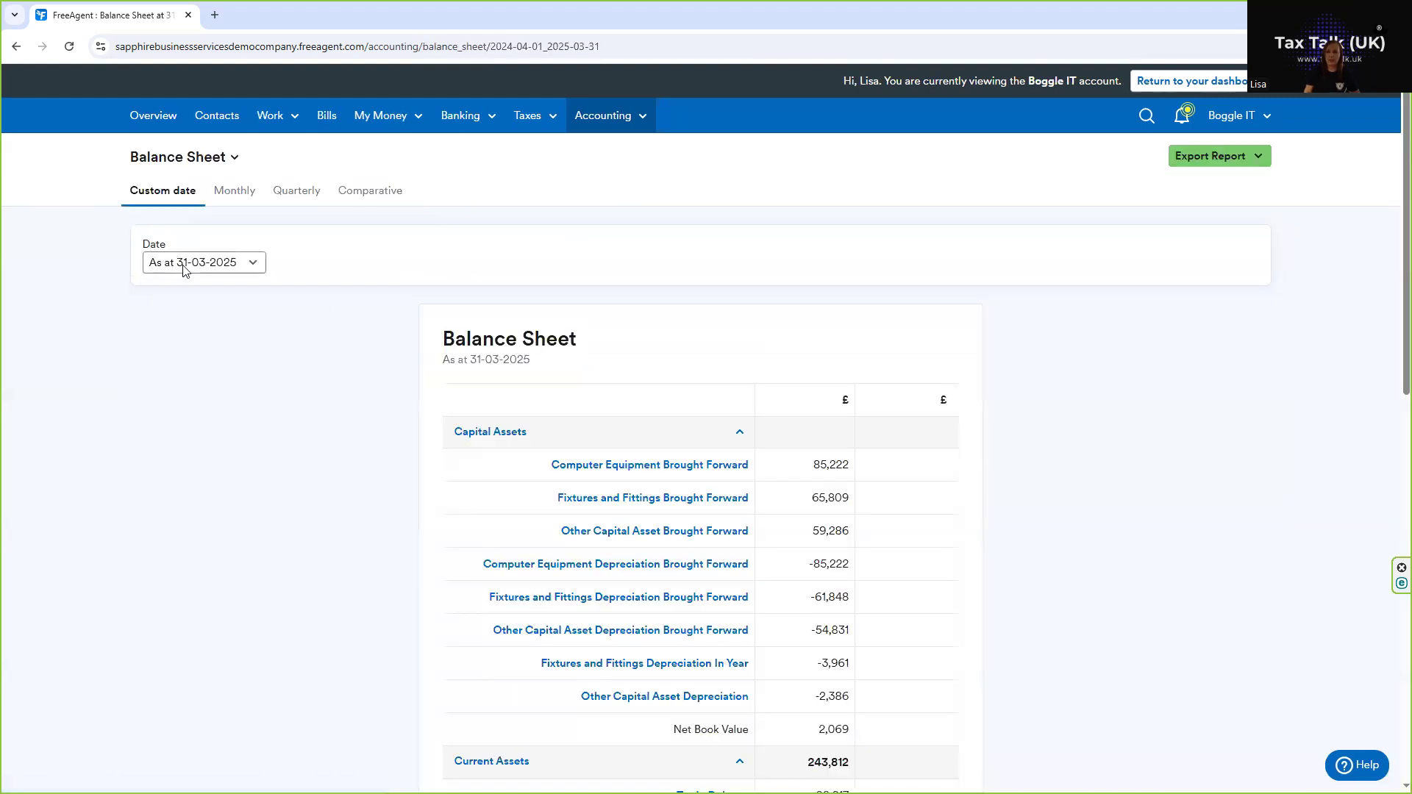
scroll(370, 567, "down", 4)
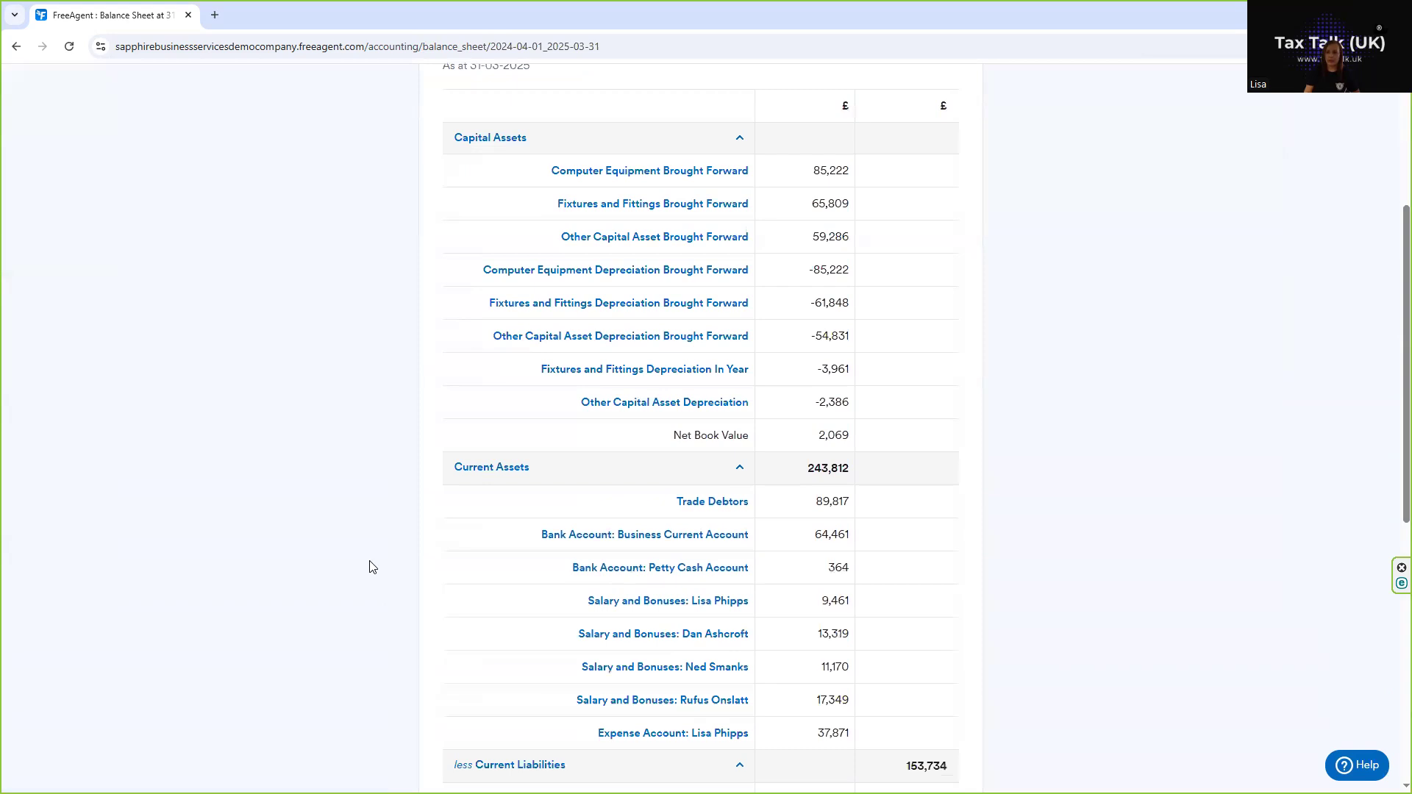
scroll(369, 567, "down", 2)
scroll(299, 554, "down", 3)
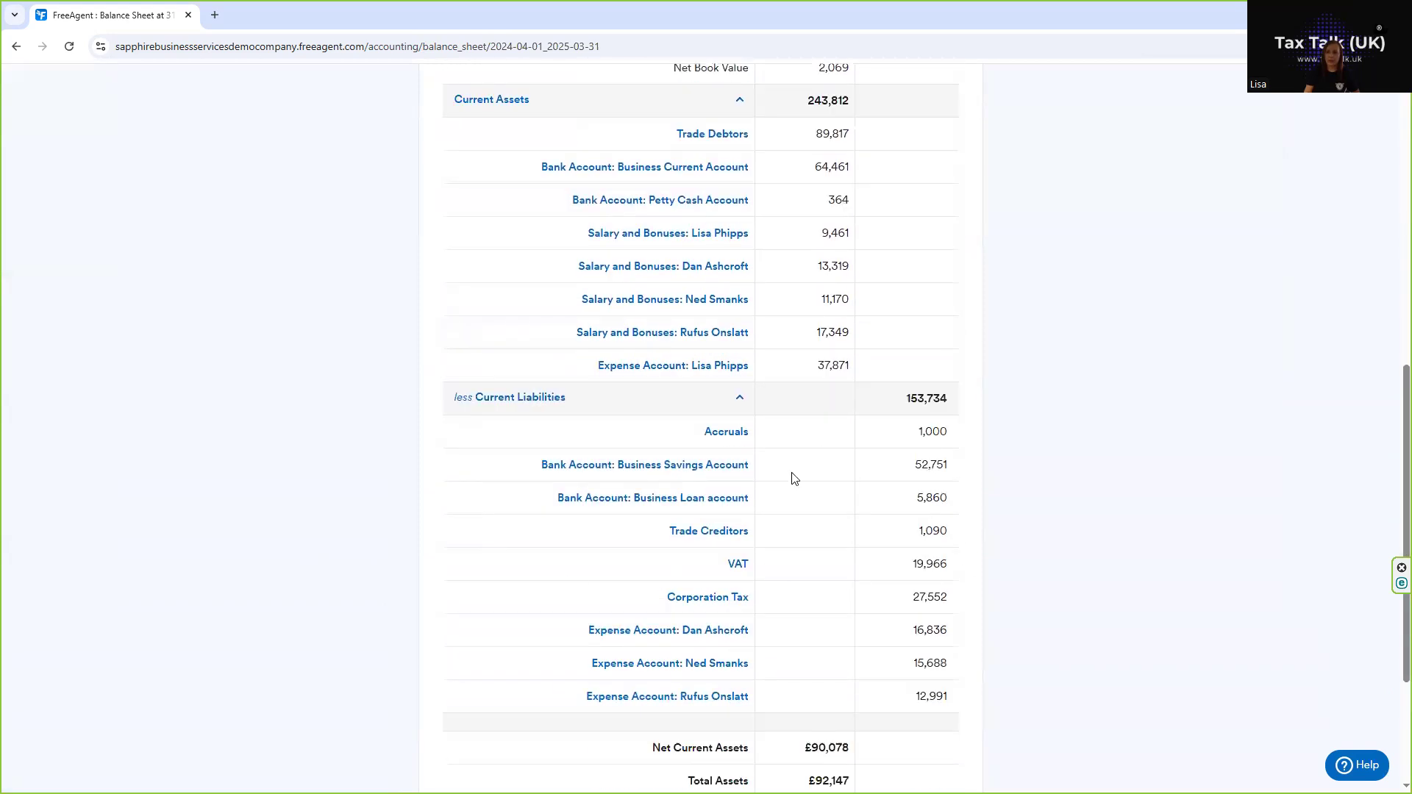
scroll(225, 444, "up", 9)
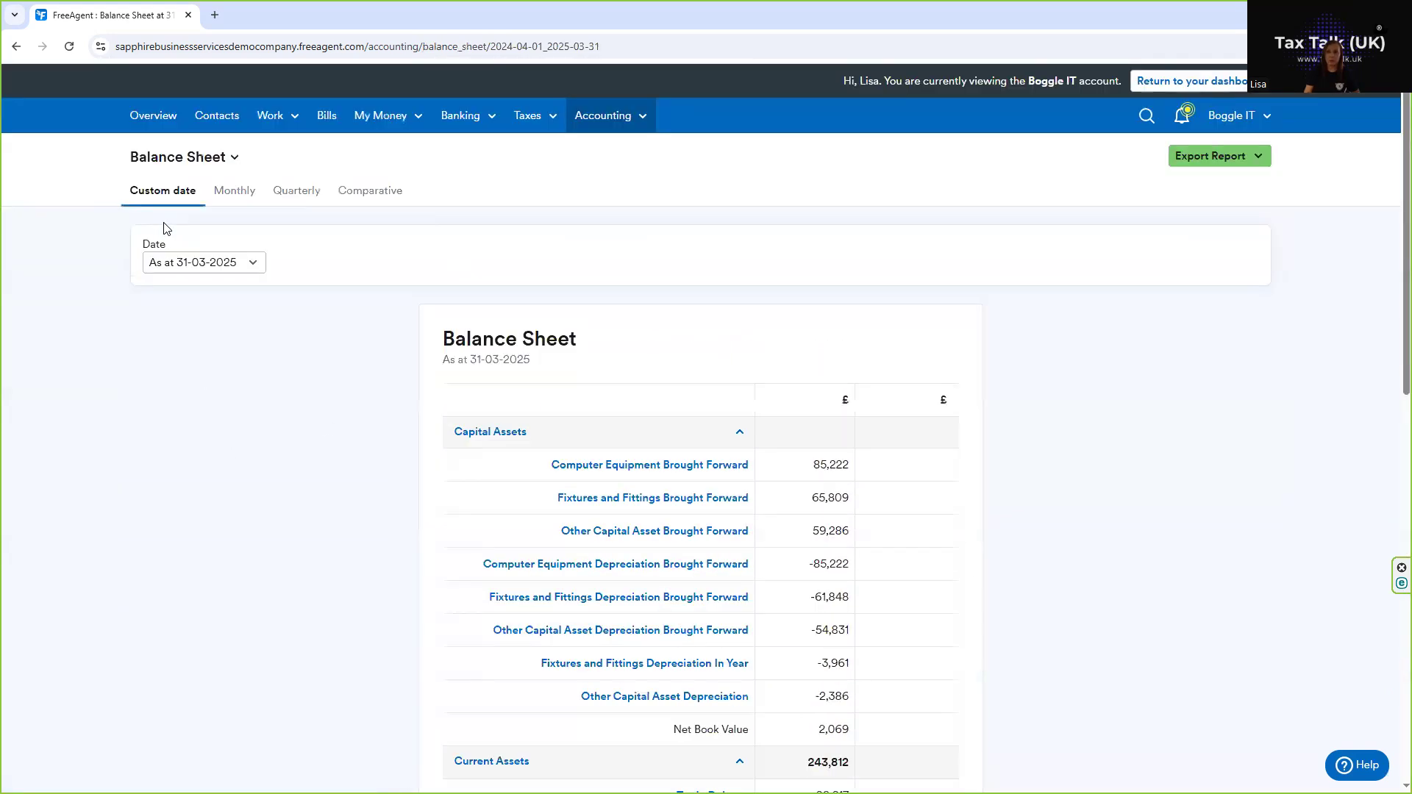
Switch the Balance Sheet date to 31-03-2026 and check the Current Liabilities for an Accruals line
left_click(184, 267)
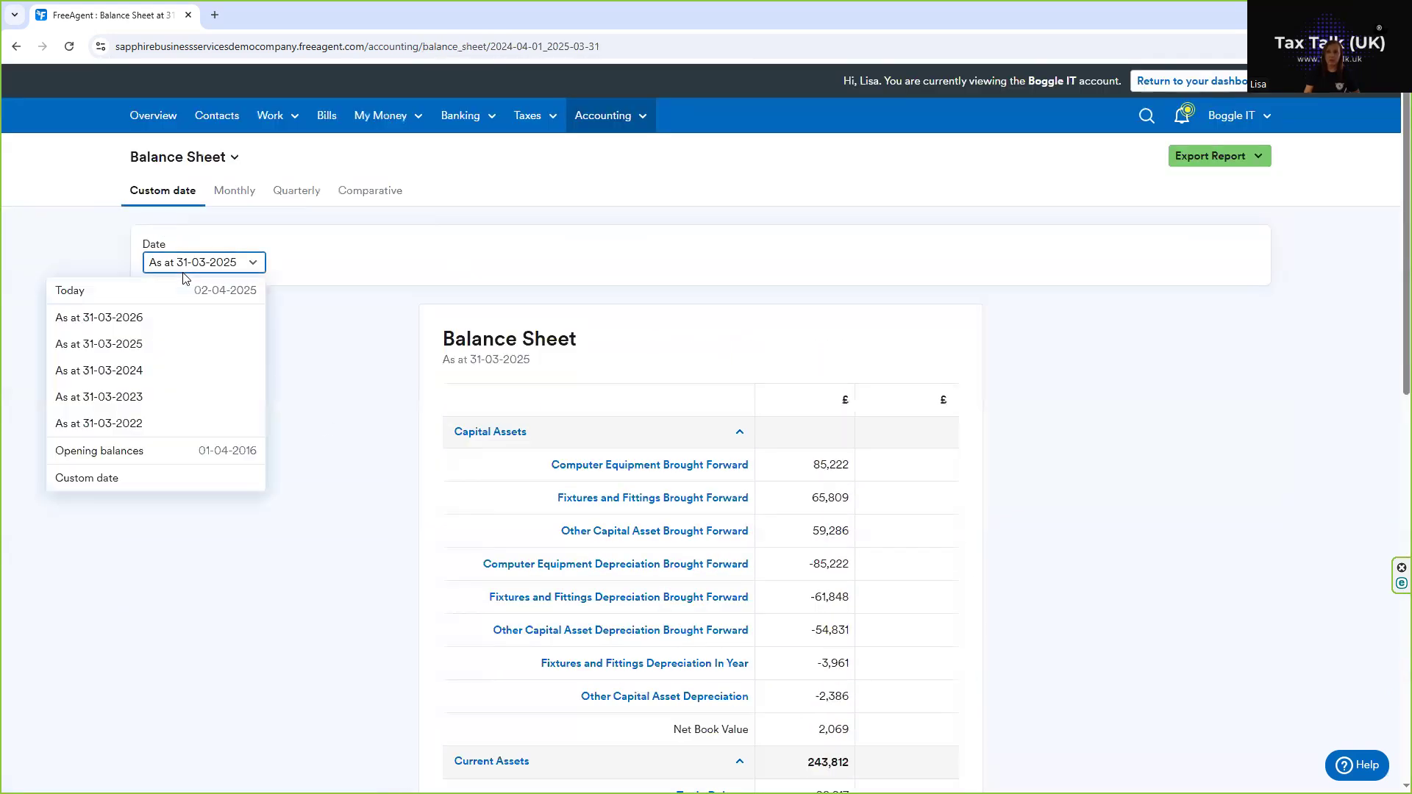
left_click(145, 326)
scroll(343, 381, "down", 5)
scroll(342, 383, "down", 6)
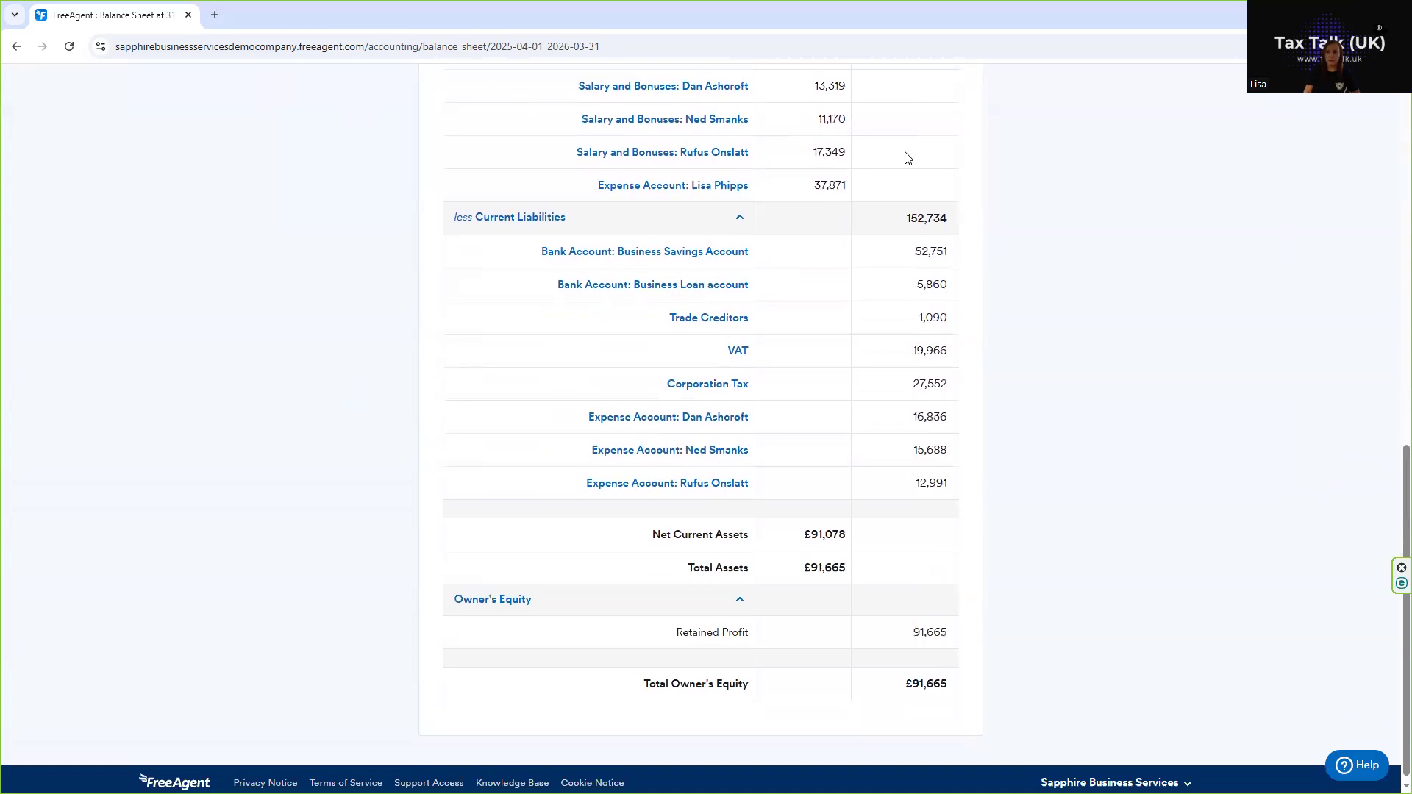
scroll(223, 360, "up", 4)
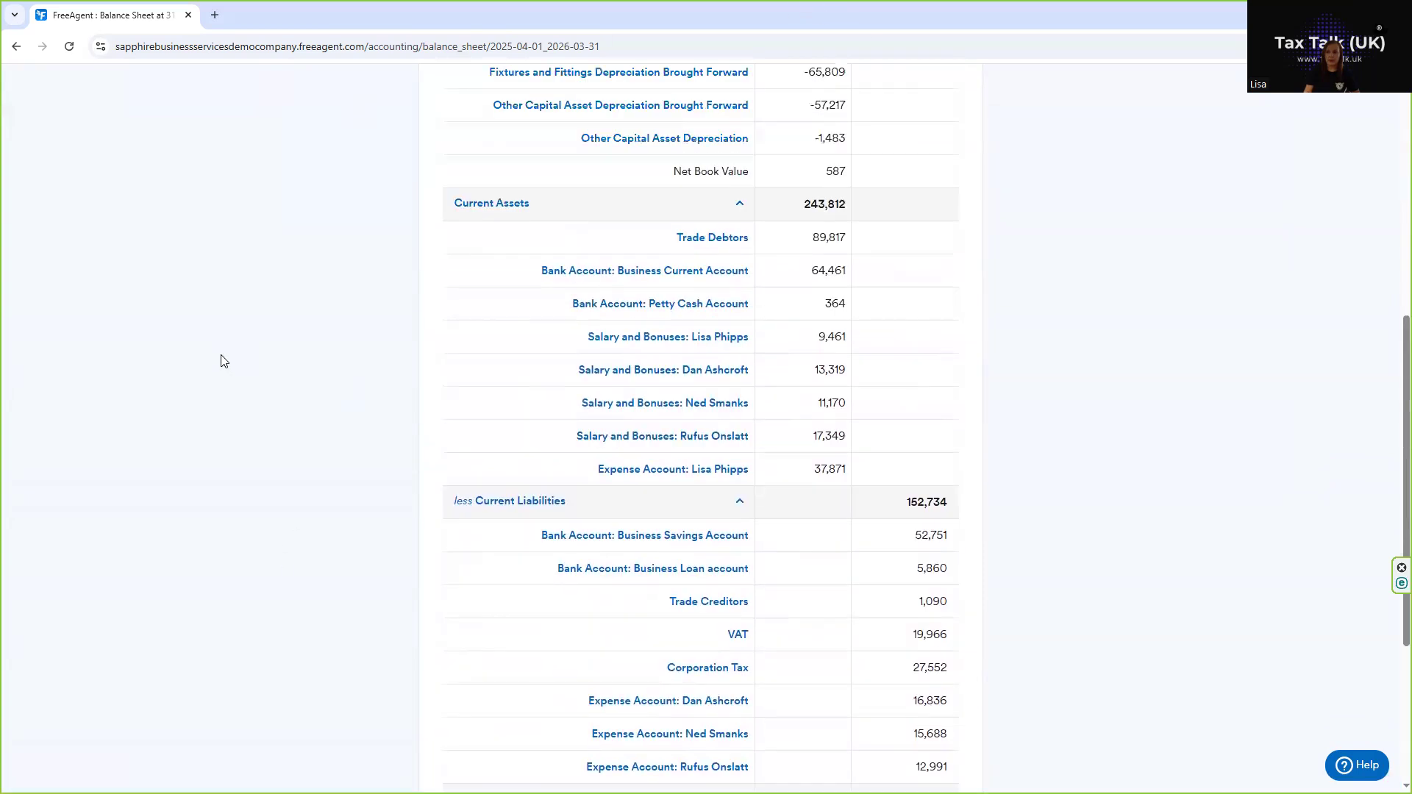
scroll(223, 360, "up", 3)
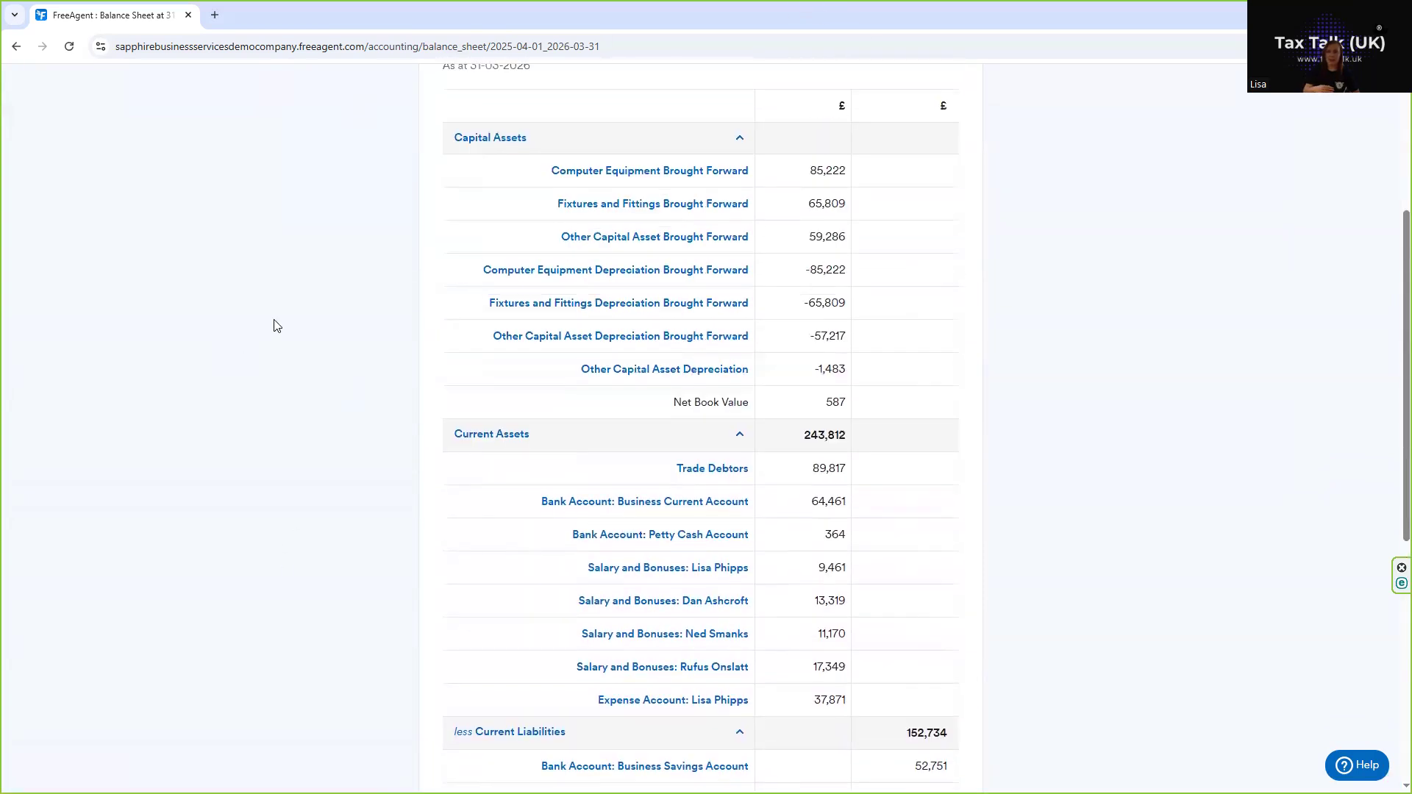
scroll(312, 272, "up", 4)
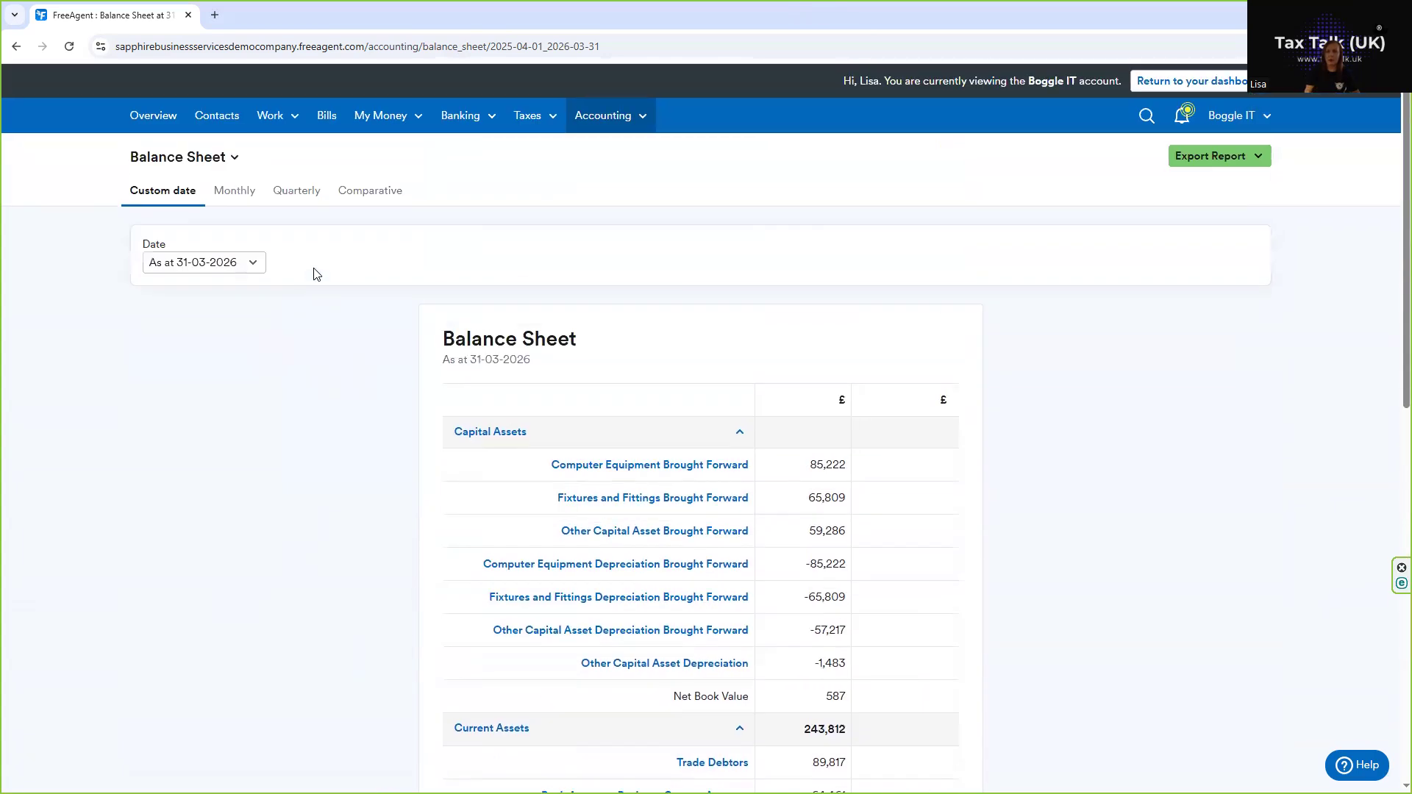
Open the Profit & Loss report for accounting year 2025/26 and check Legal and Professional Fees under Administration Expenses
left_click(599, 114)
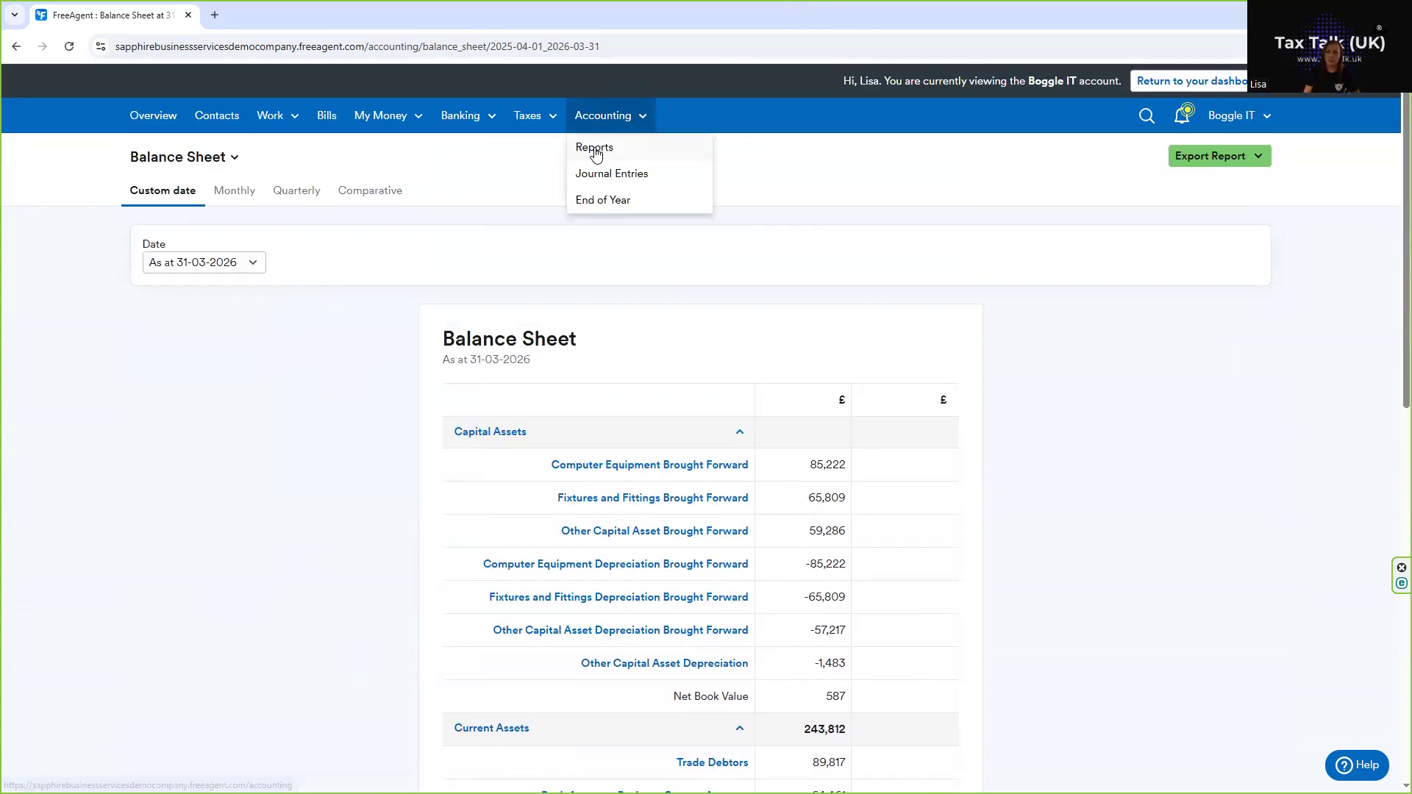
left_click(595, 145)
left_click(181, 267)
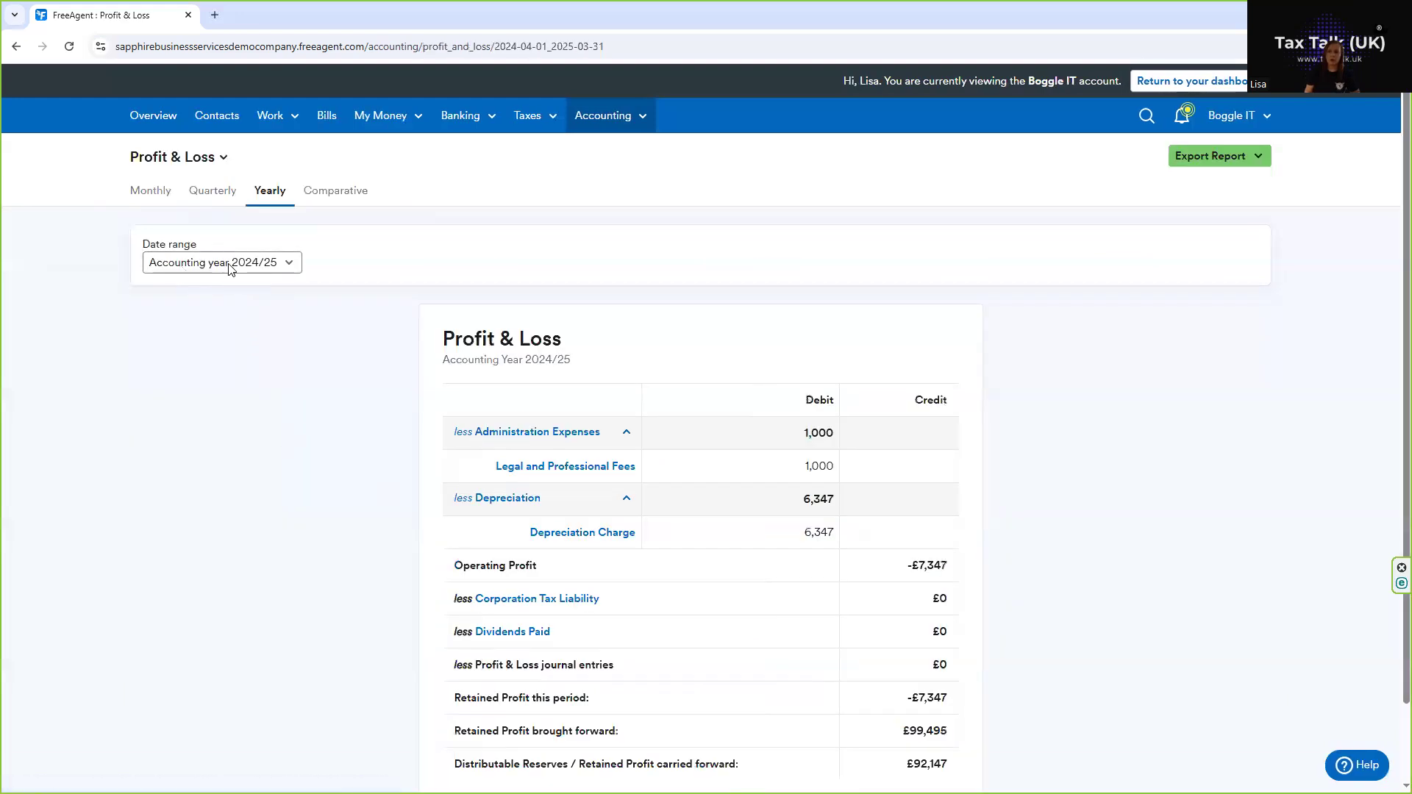
left_click(227, 259)
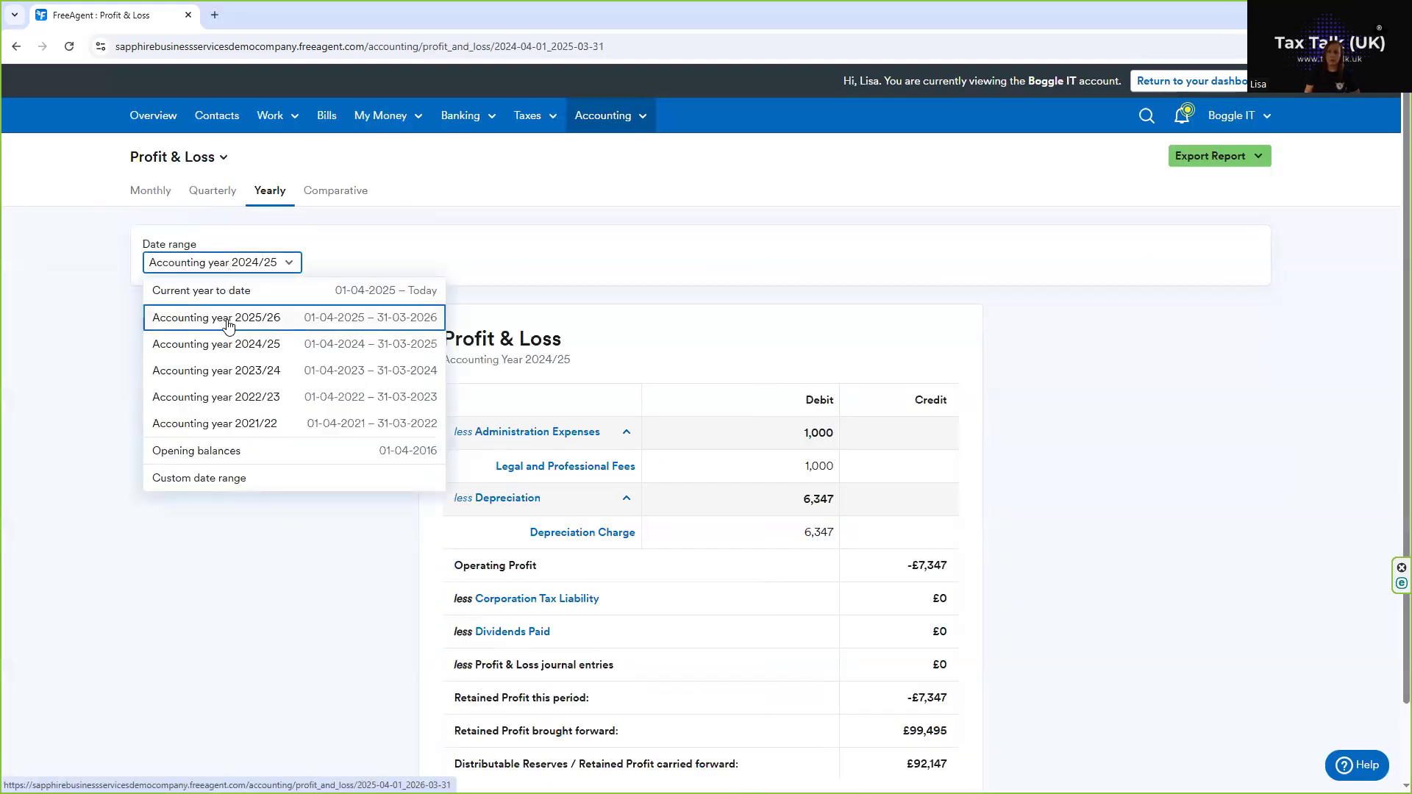
left_click(156, 323)
scroll(366, 443, "down", 2)
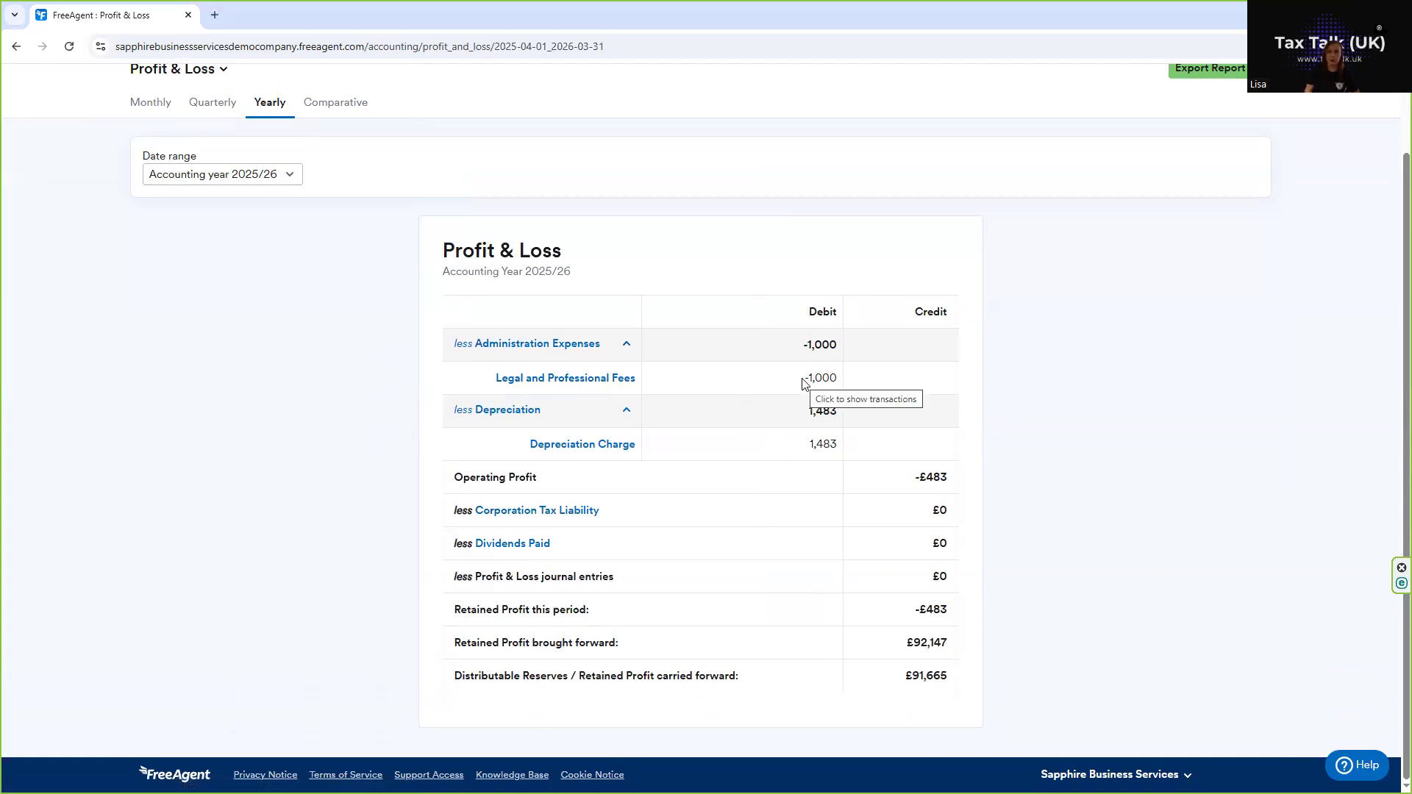
scroll(84, 249, "up", 2)
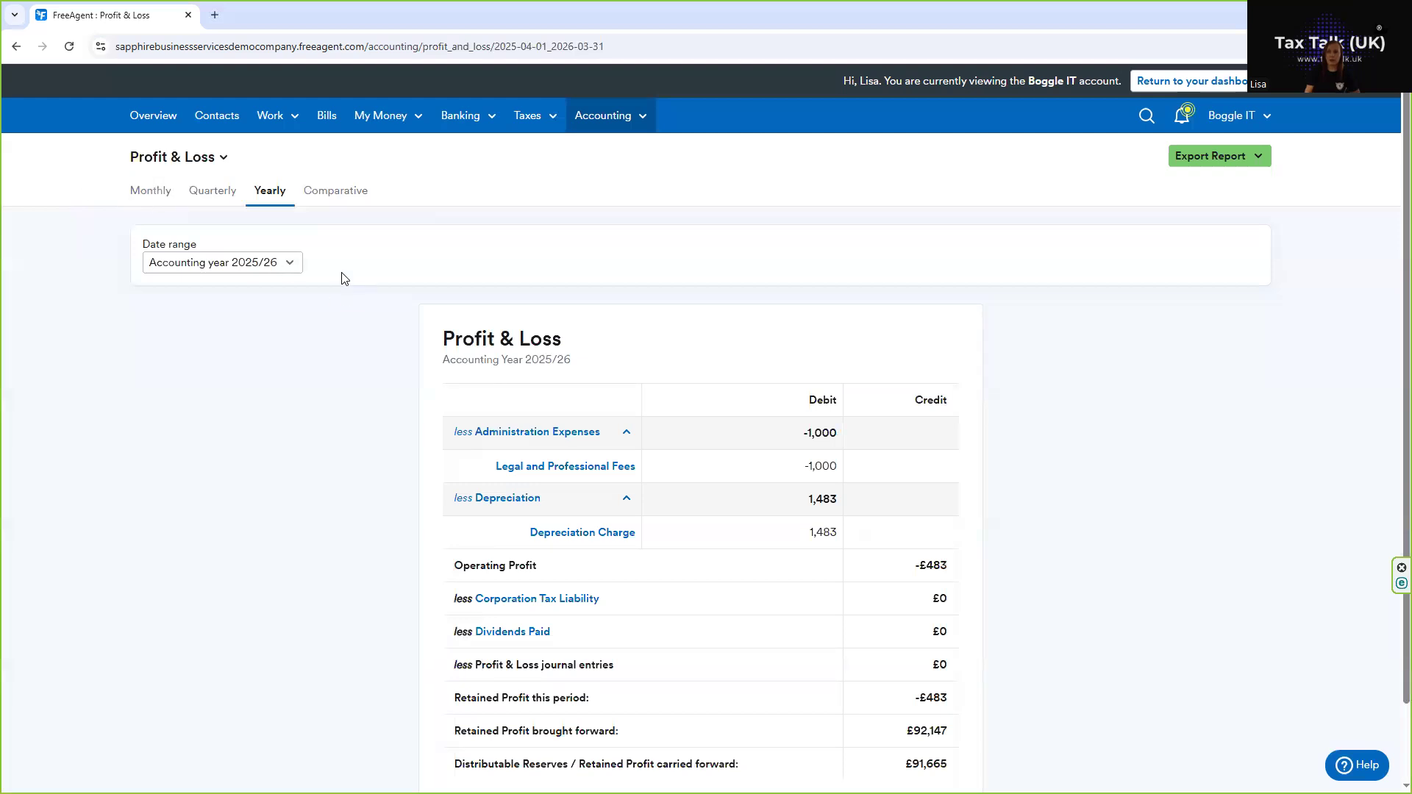
Start a new bill from supplier Fez Consulting Ltd with the reference "bill" and the bill date 09-05-2025
left_click(330, 119)
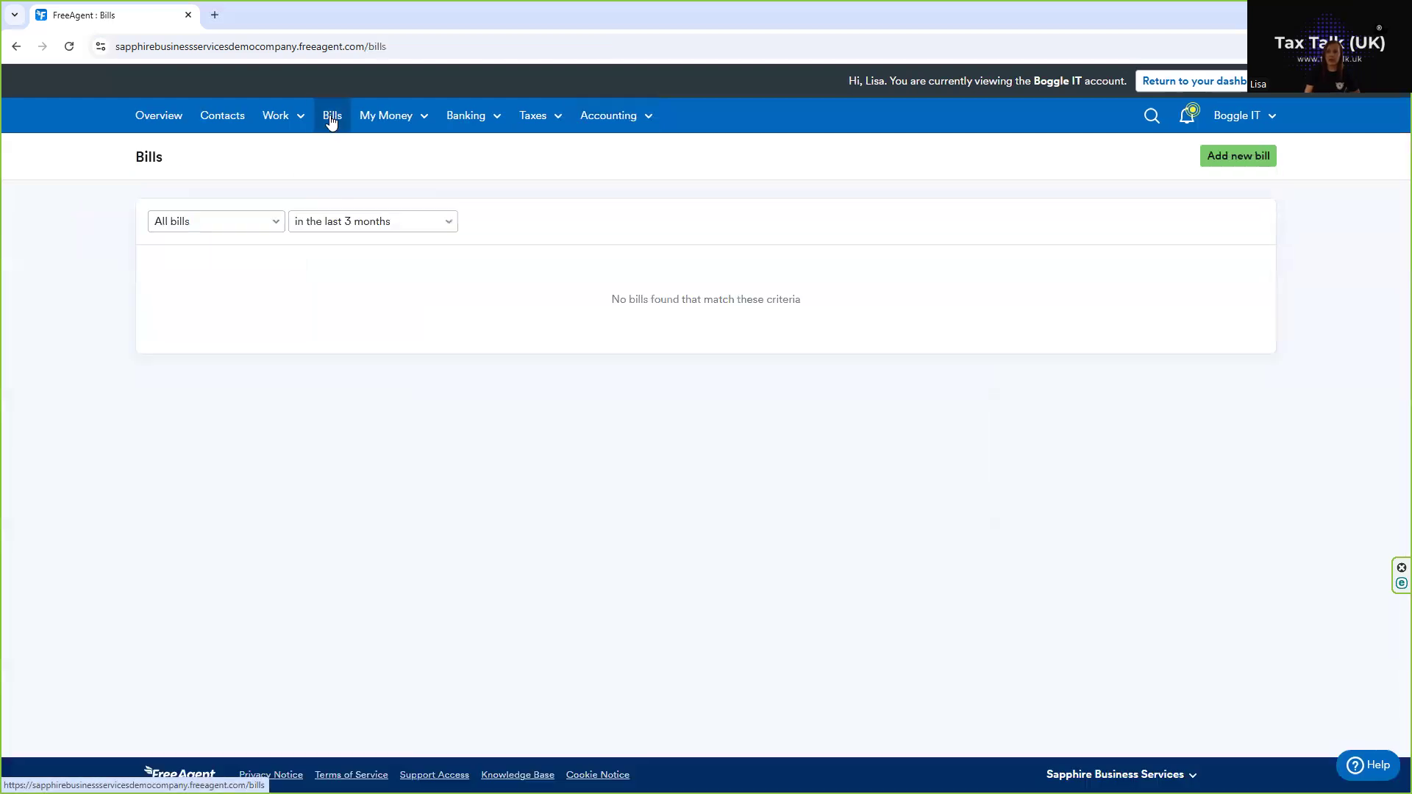
left_click(1218, 162)
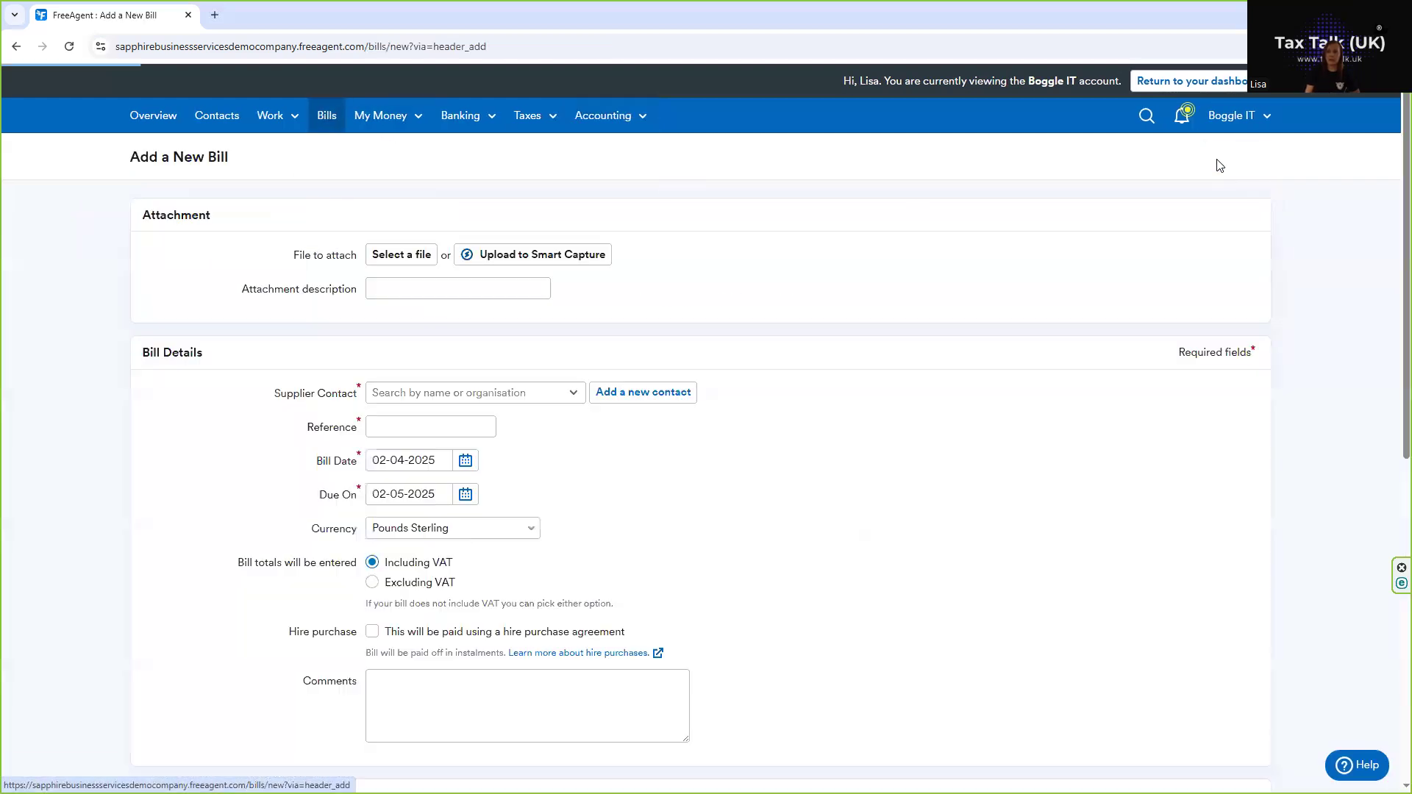
left_click(403, 397)
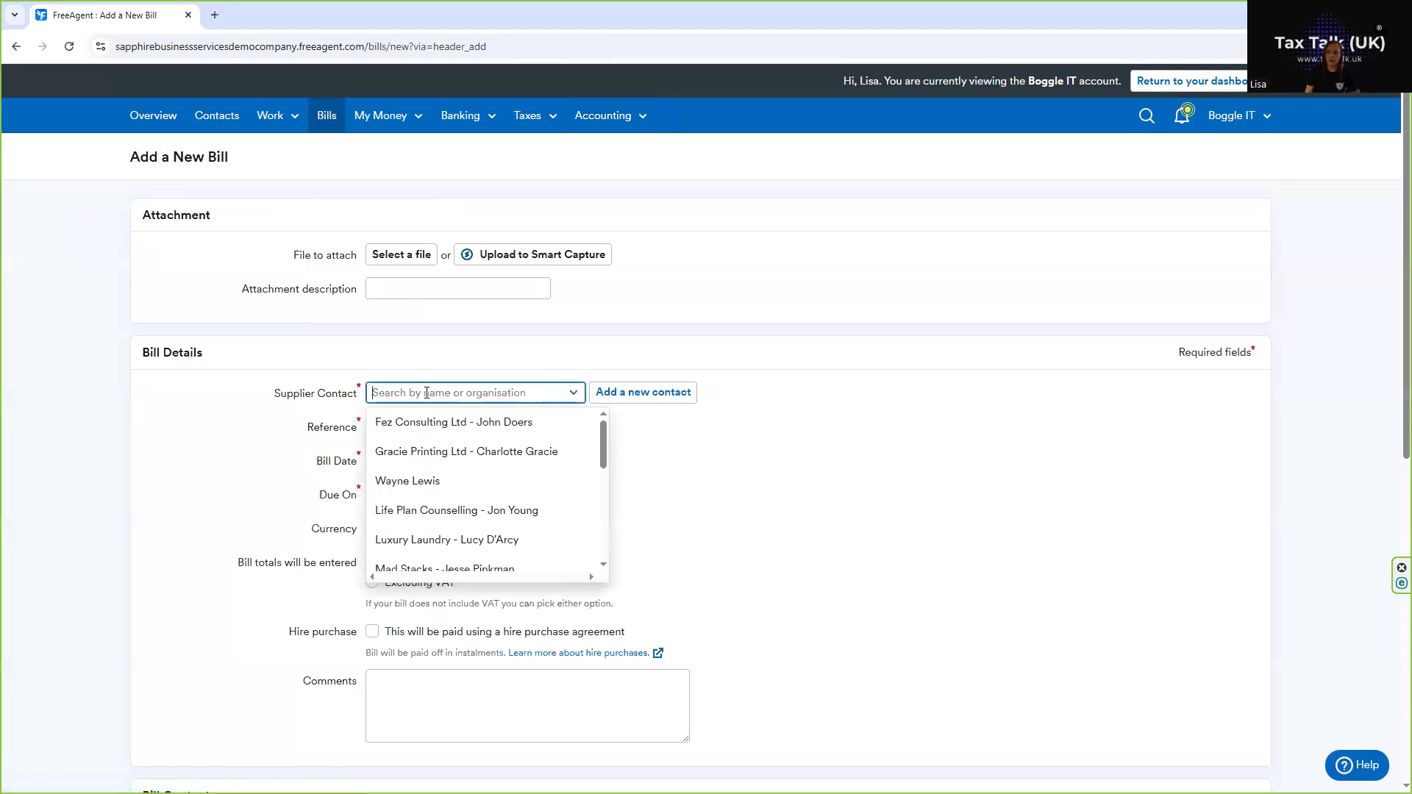
left_click(424, 430)
left_click(403, 424)
type("bill")
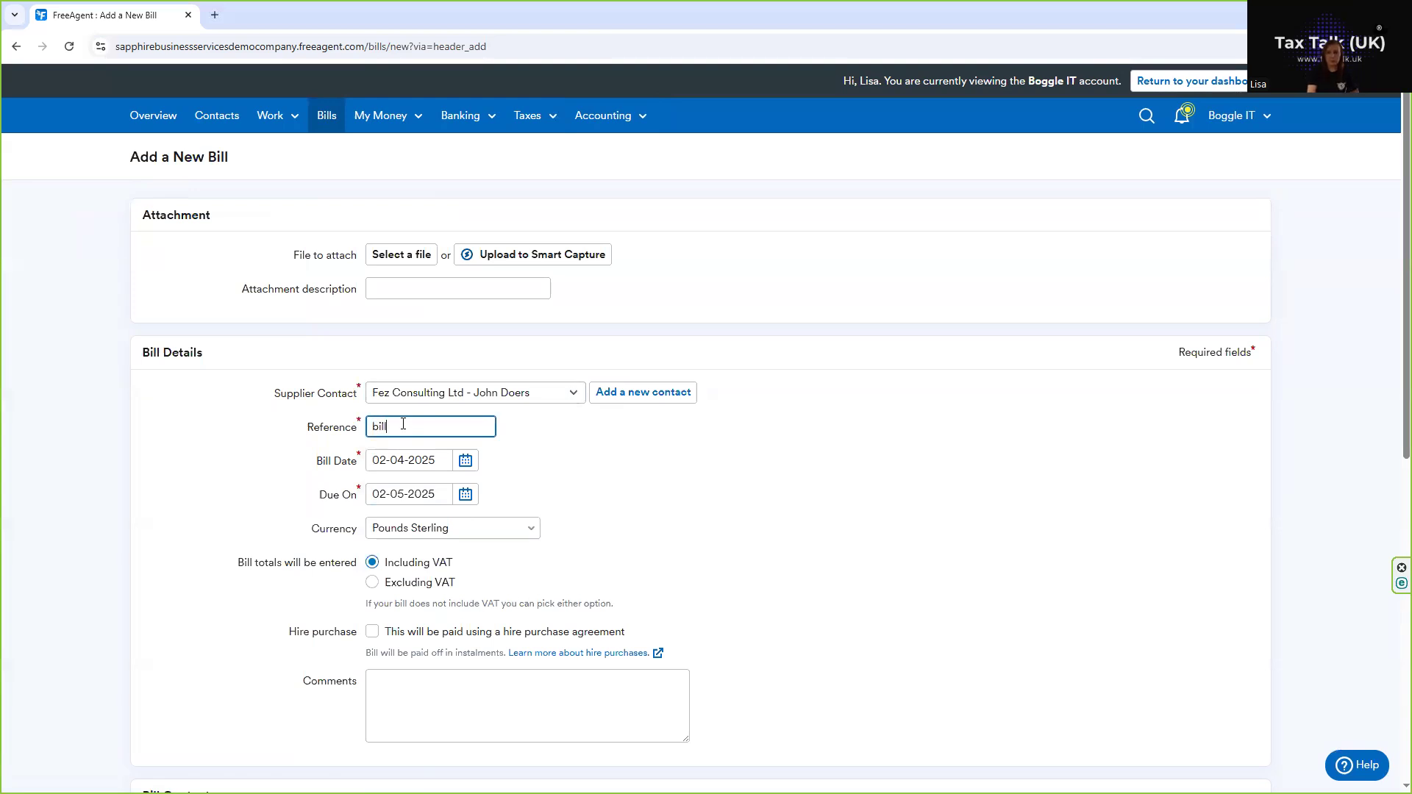
left_click(467, 465)
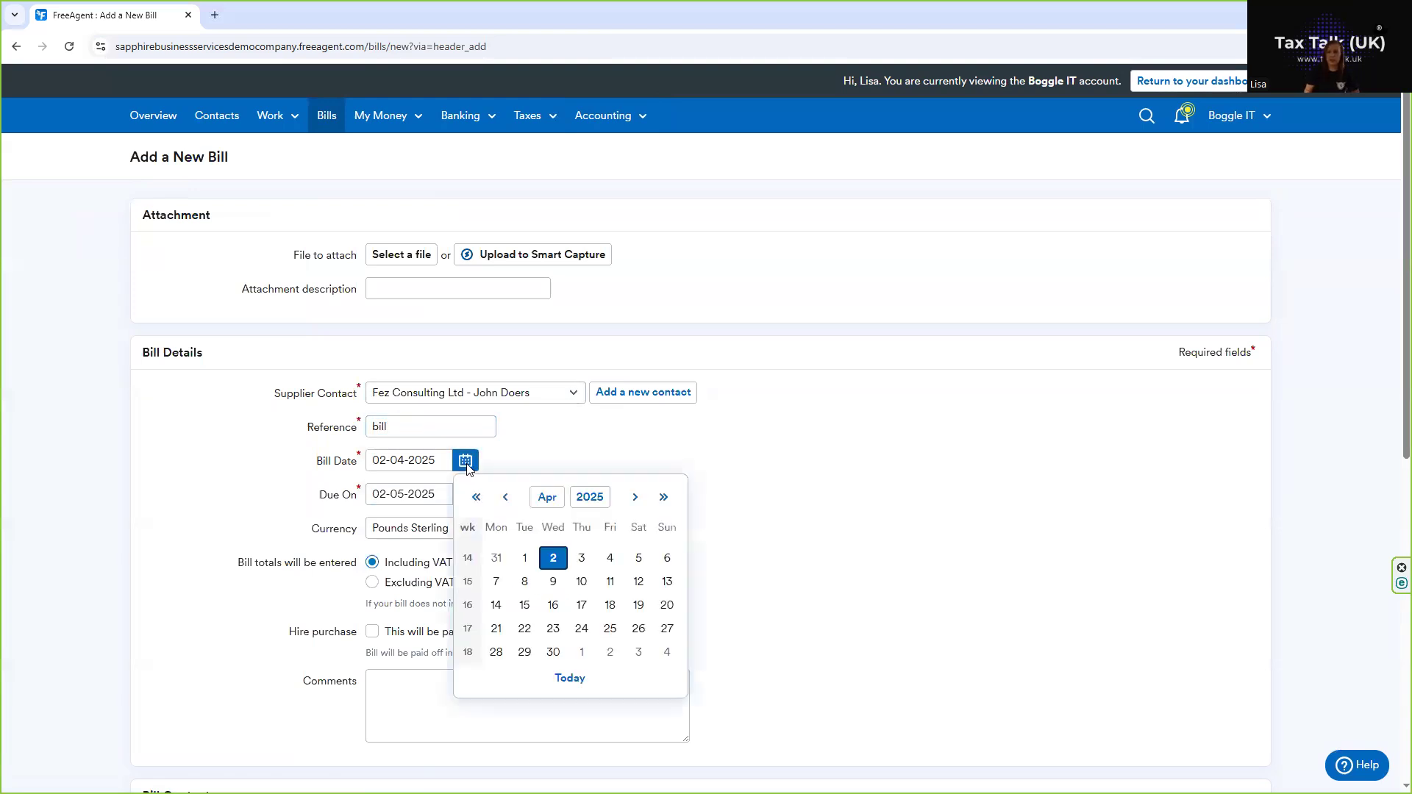
left_click(635, 497)
left_click(495, 581)
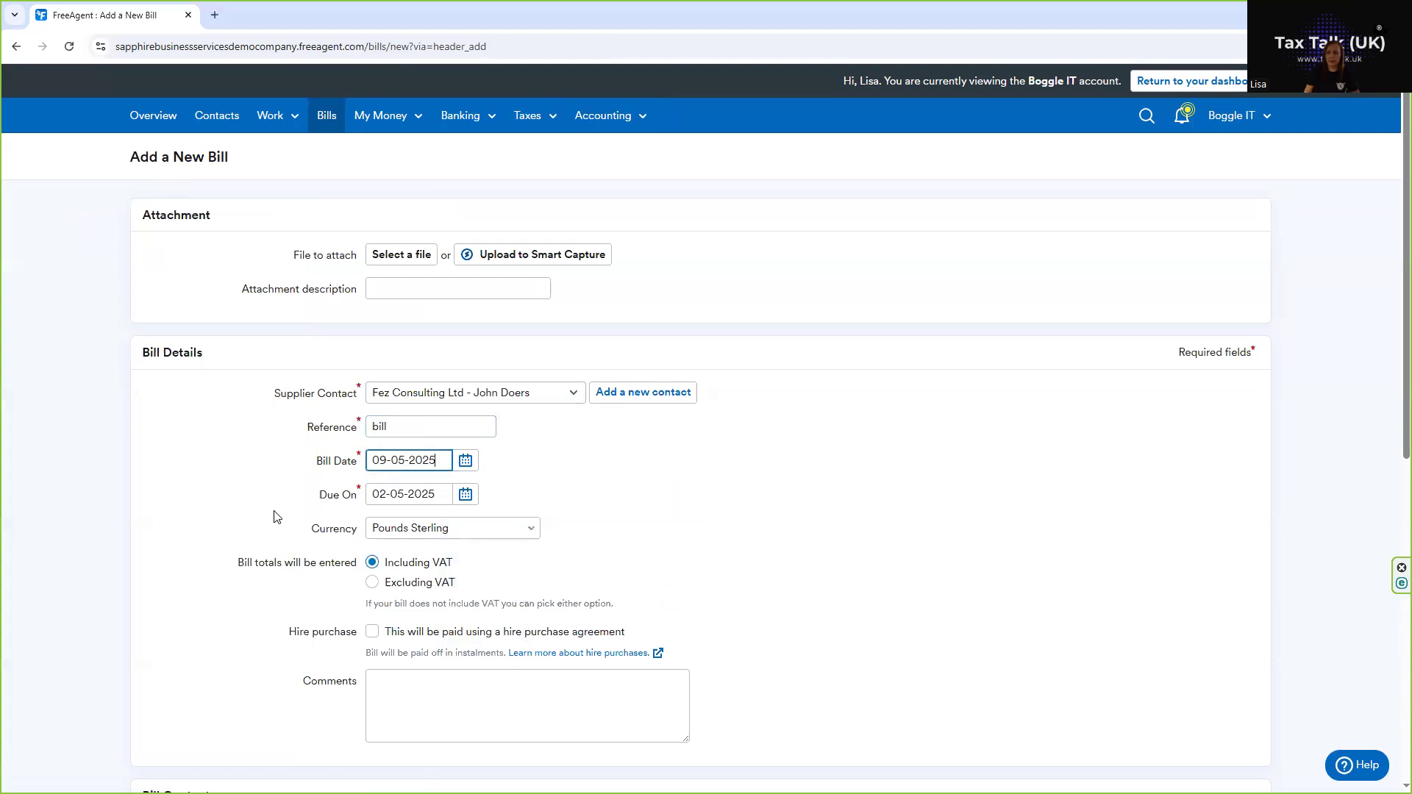
Set the bill's spending category to Legal and Professional Fees and its total price to 1000, and try to save it
scroll(273, 519, "down", 7)
left_click(411, 377)
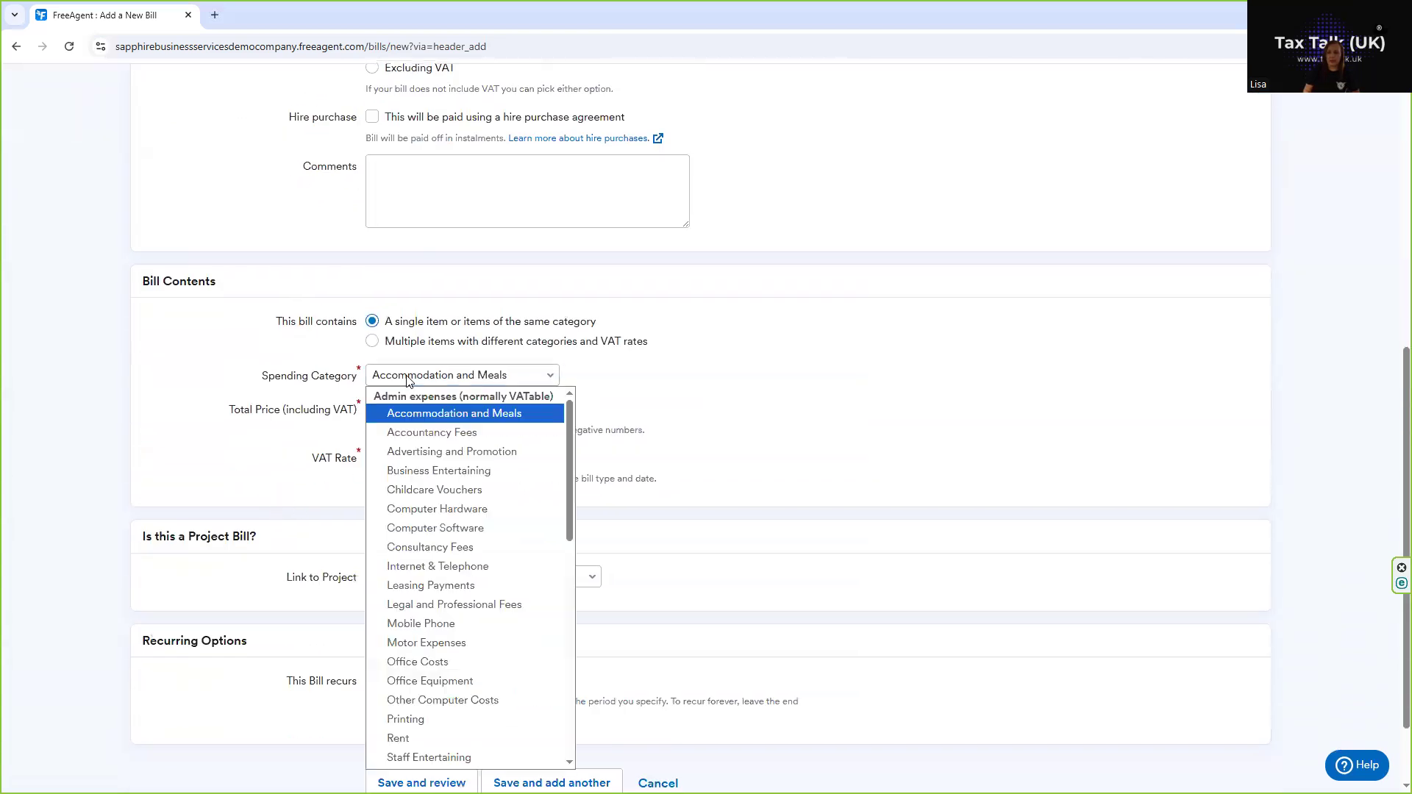
left_click(432, 604)
left_click(330, 416)
key("ctrl+a")
type("1000")
scroll(597, 607, "down", 2)
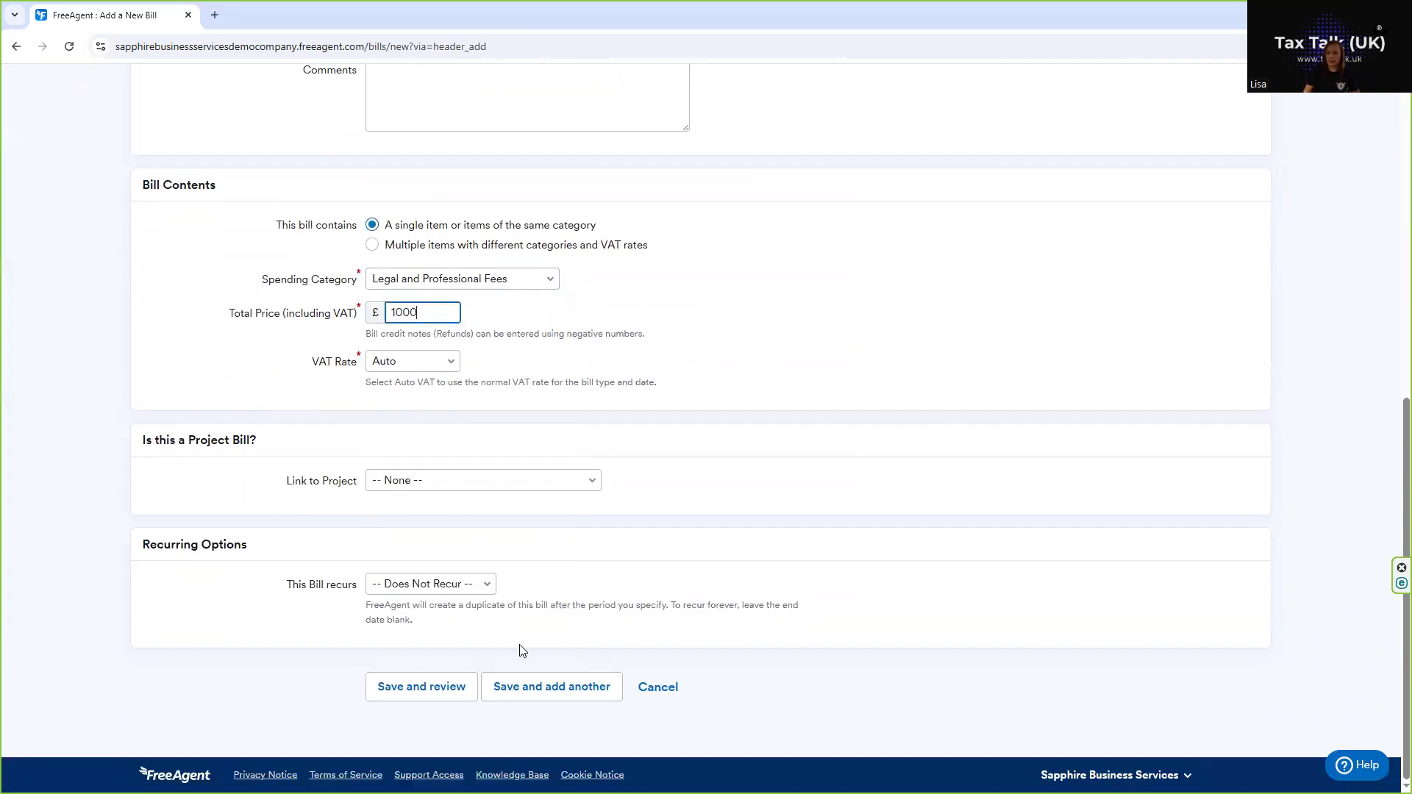
left_click(417, 685)
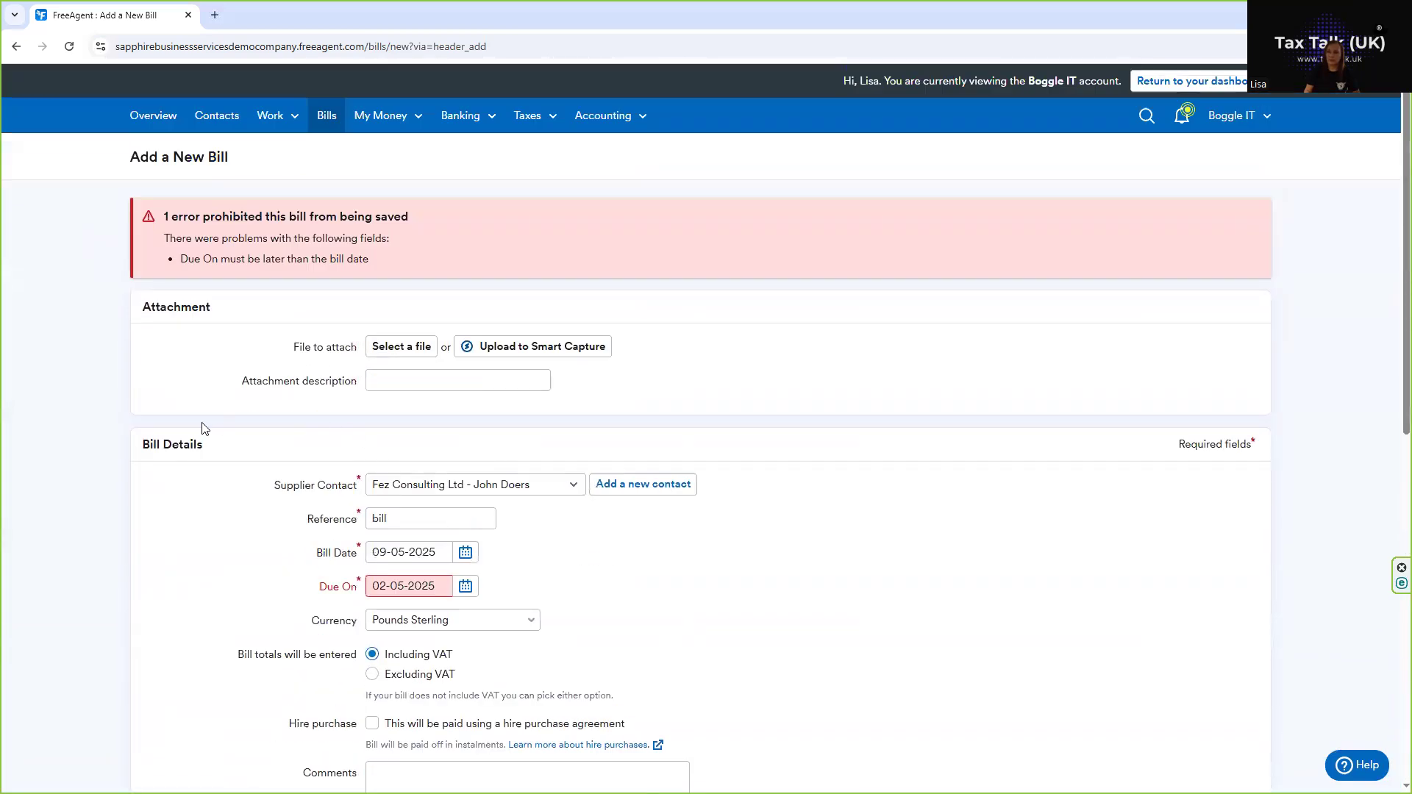
Set the bill's due date to 09-05-2025 and save the bill for review
scroll(397, 513, "down", 1)
left_click(465, 513)
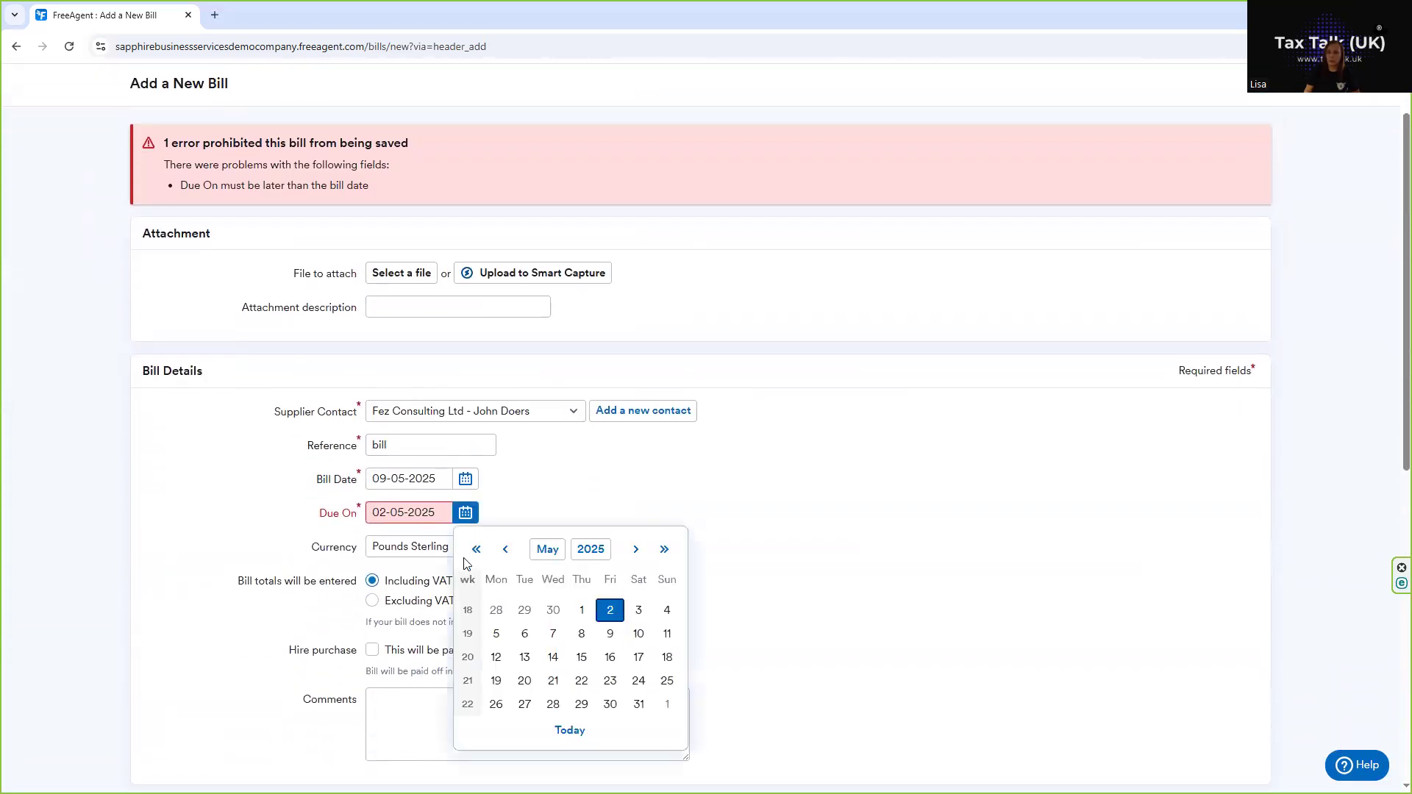
left_click(605, 637)
scroll(283, 561, "down", 6)
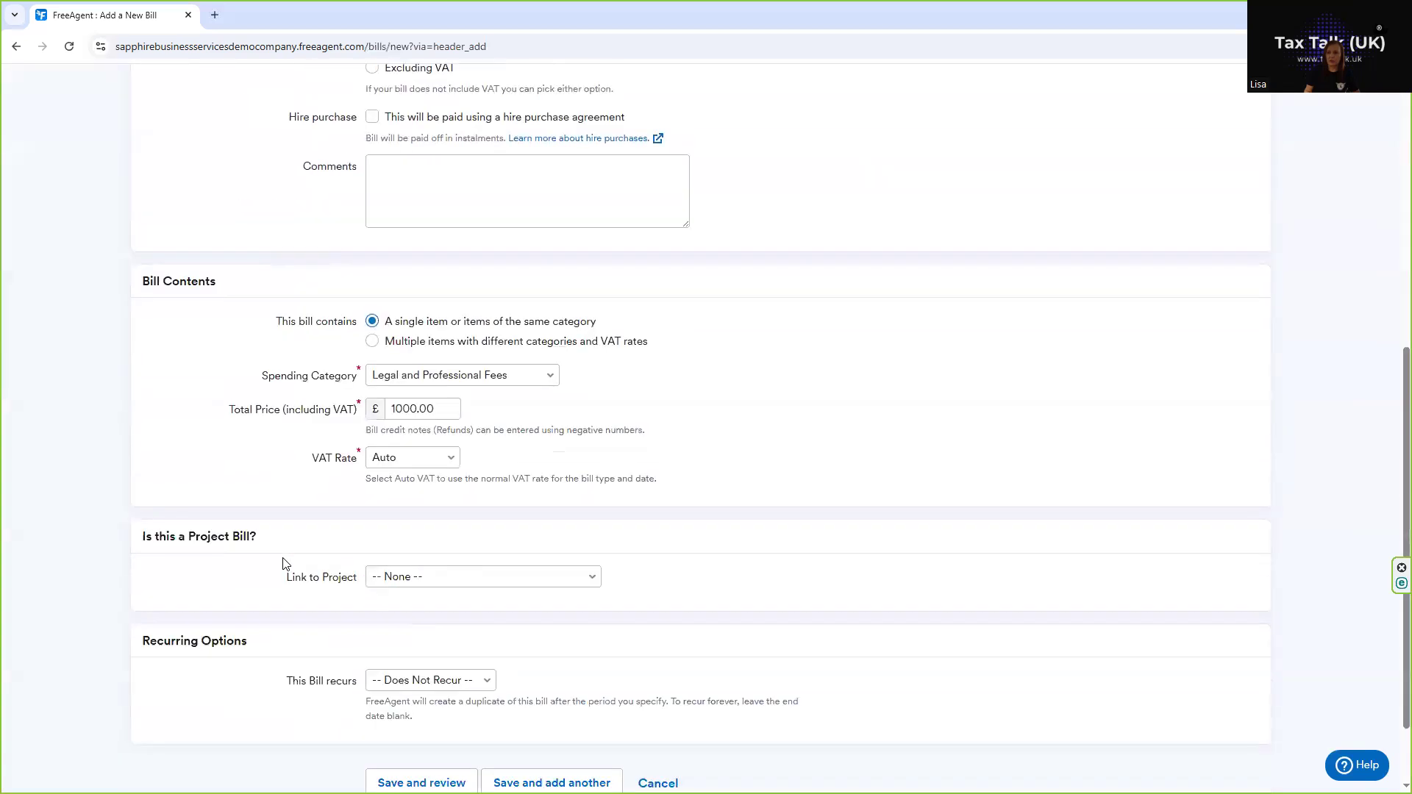
left_click(421, 687)
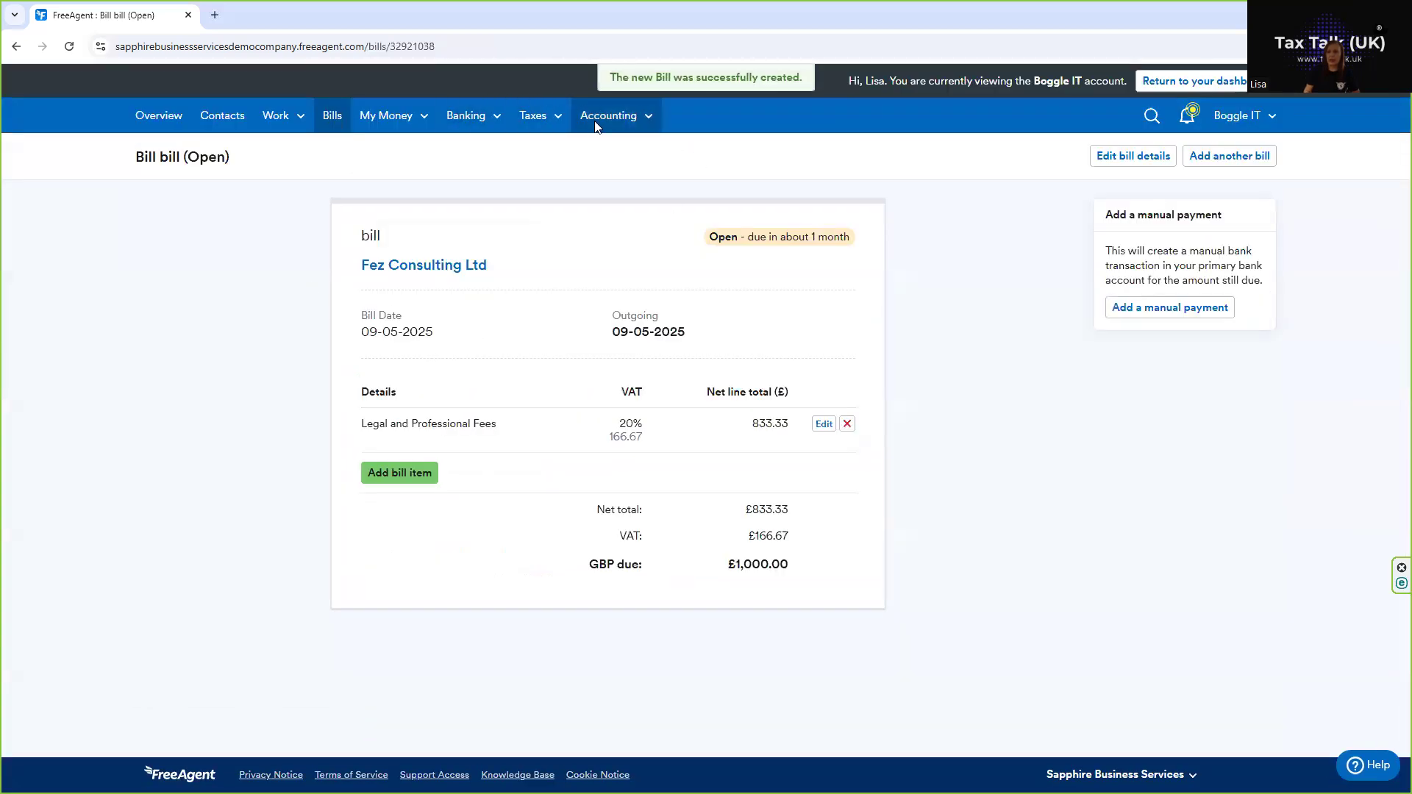
Open the Profit & Loss report for accounting year 2025/26 and review how the saved bill affects Legal and Professional Fees
mouse_move(599, 118)
left_click(600, 149)
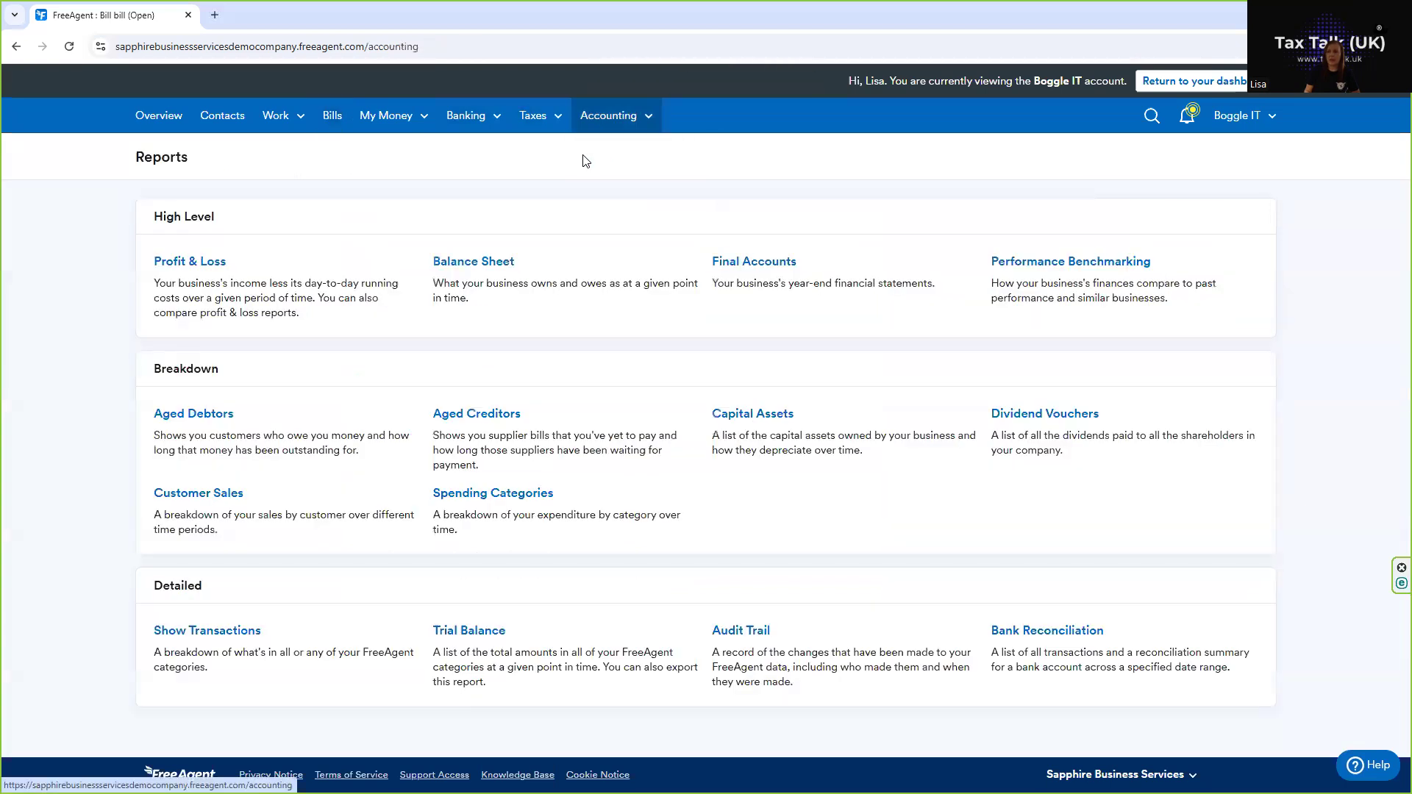
left_click(203, 266)
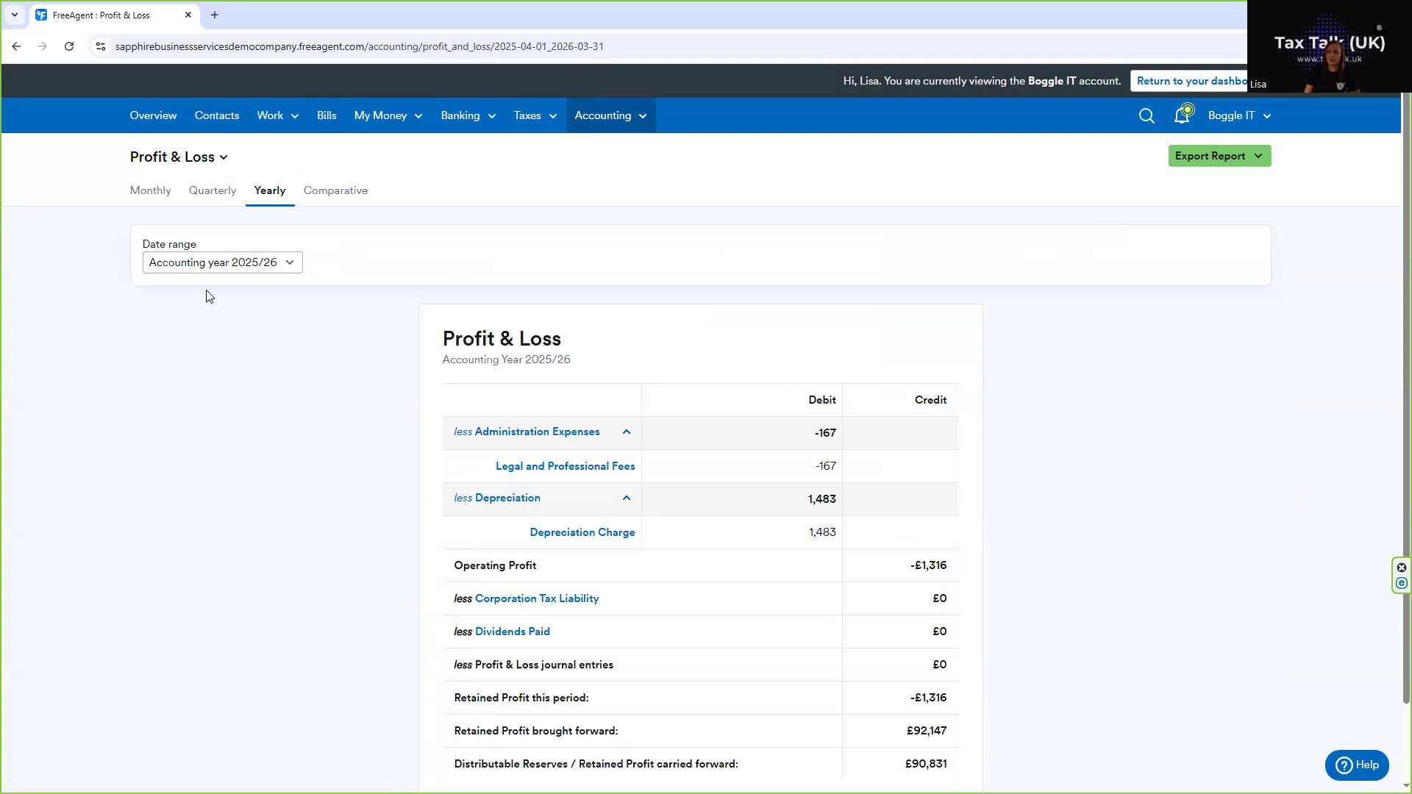
scroll(394, 458, "down", 2)
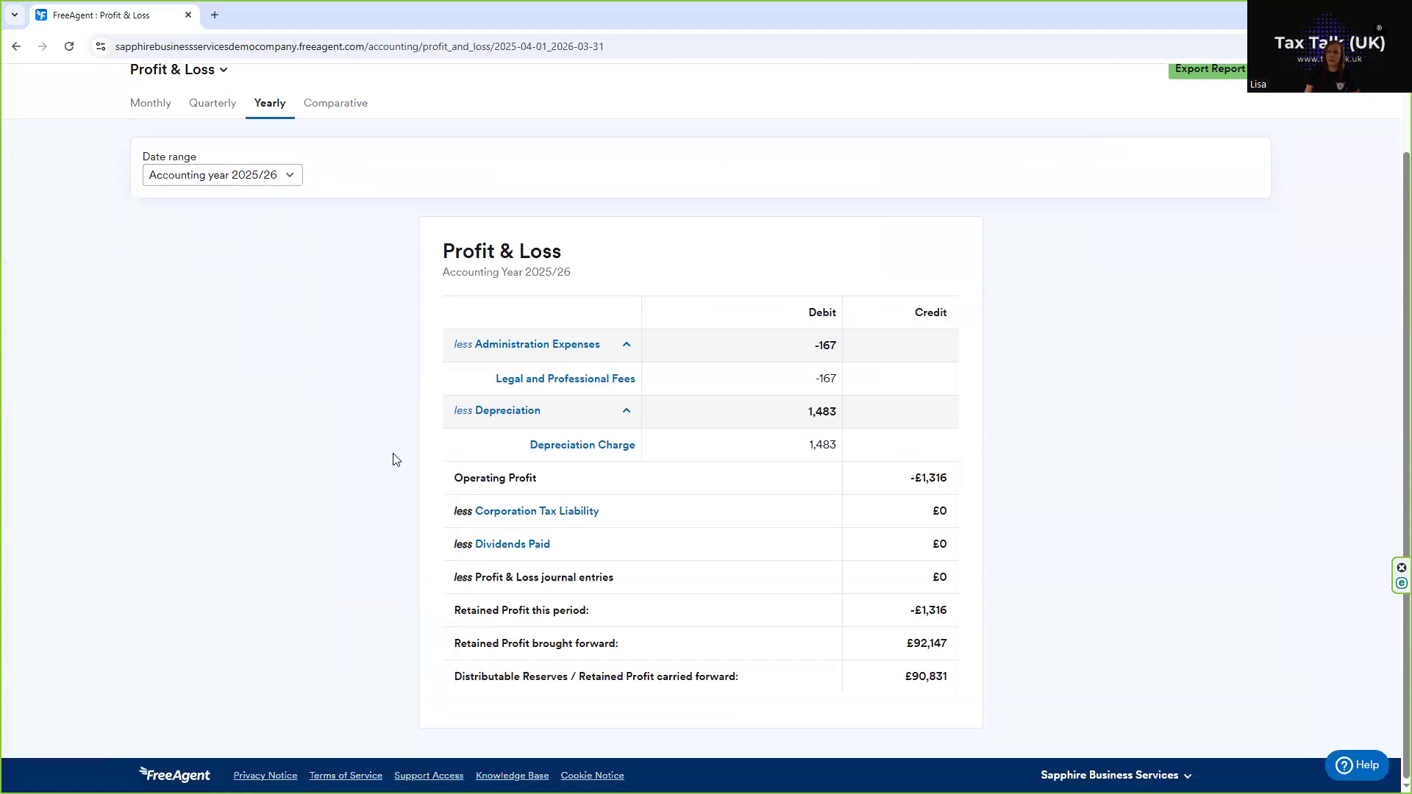
scroll(201, 252, "up", 2)
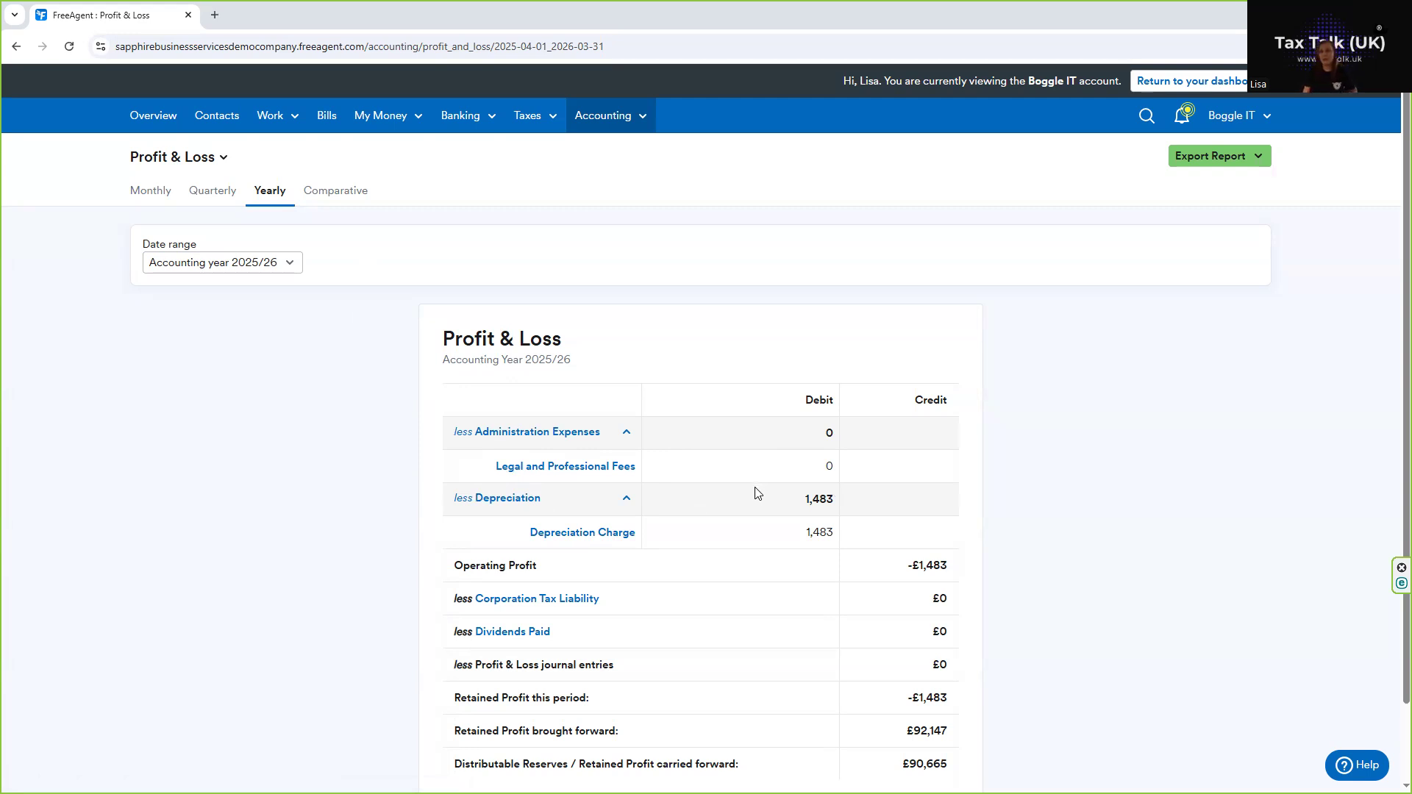
Open the Fez Consulting Ltd bill from the Legal and Professional Fees transactions and set its item's total price to 1250
left_click(576, 468)
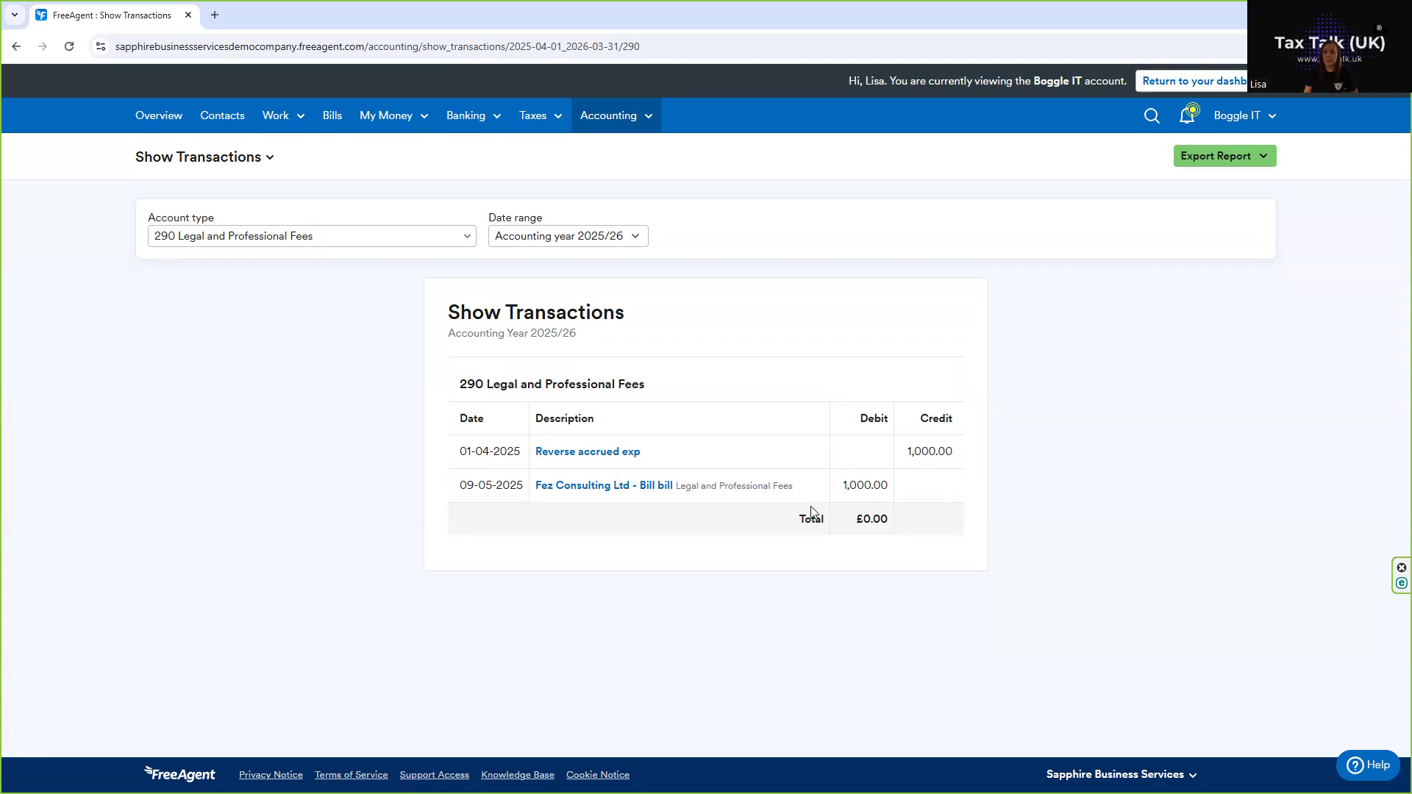
left_click(556, 491)
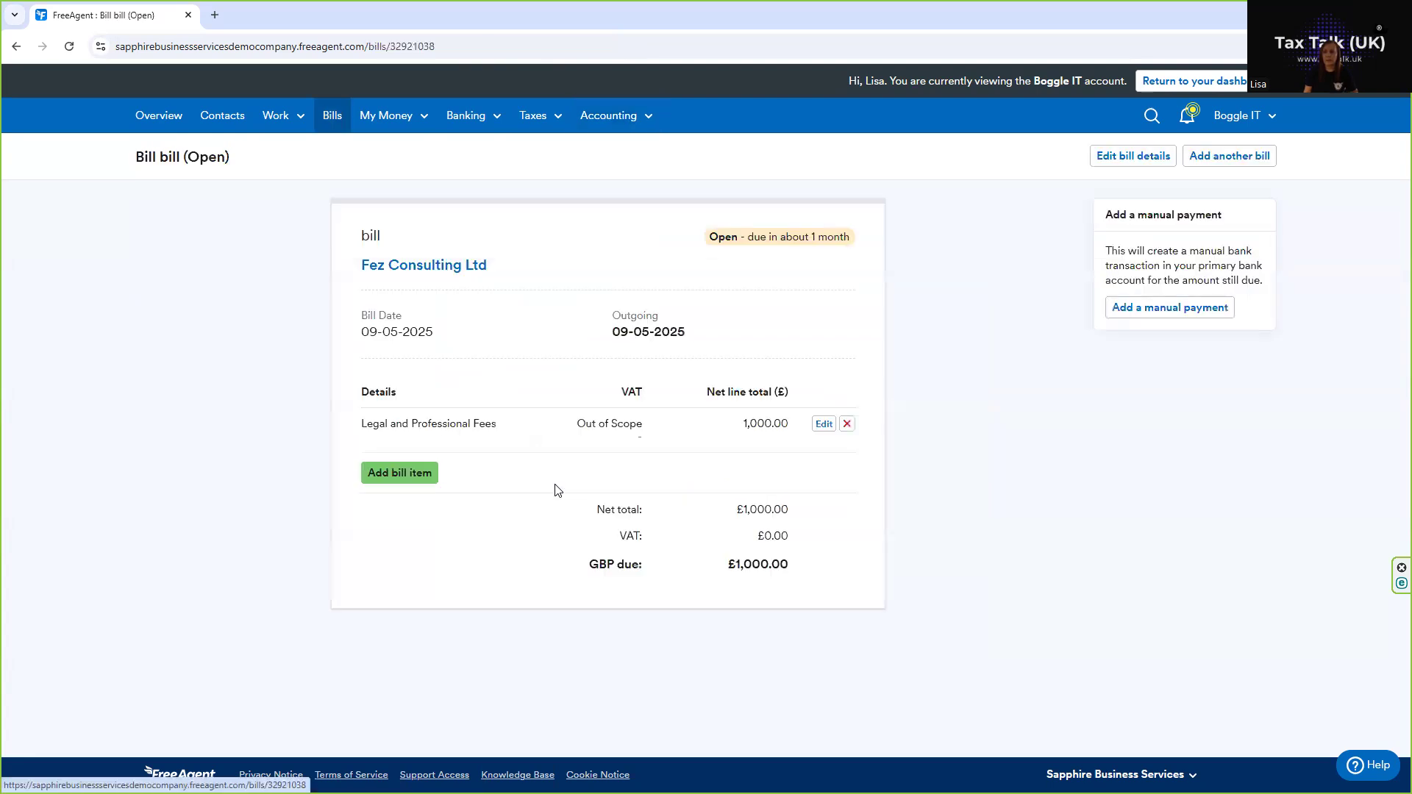
left_click(823, 425)
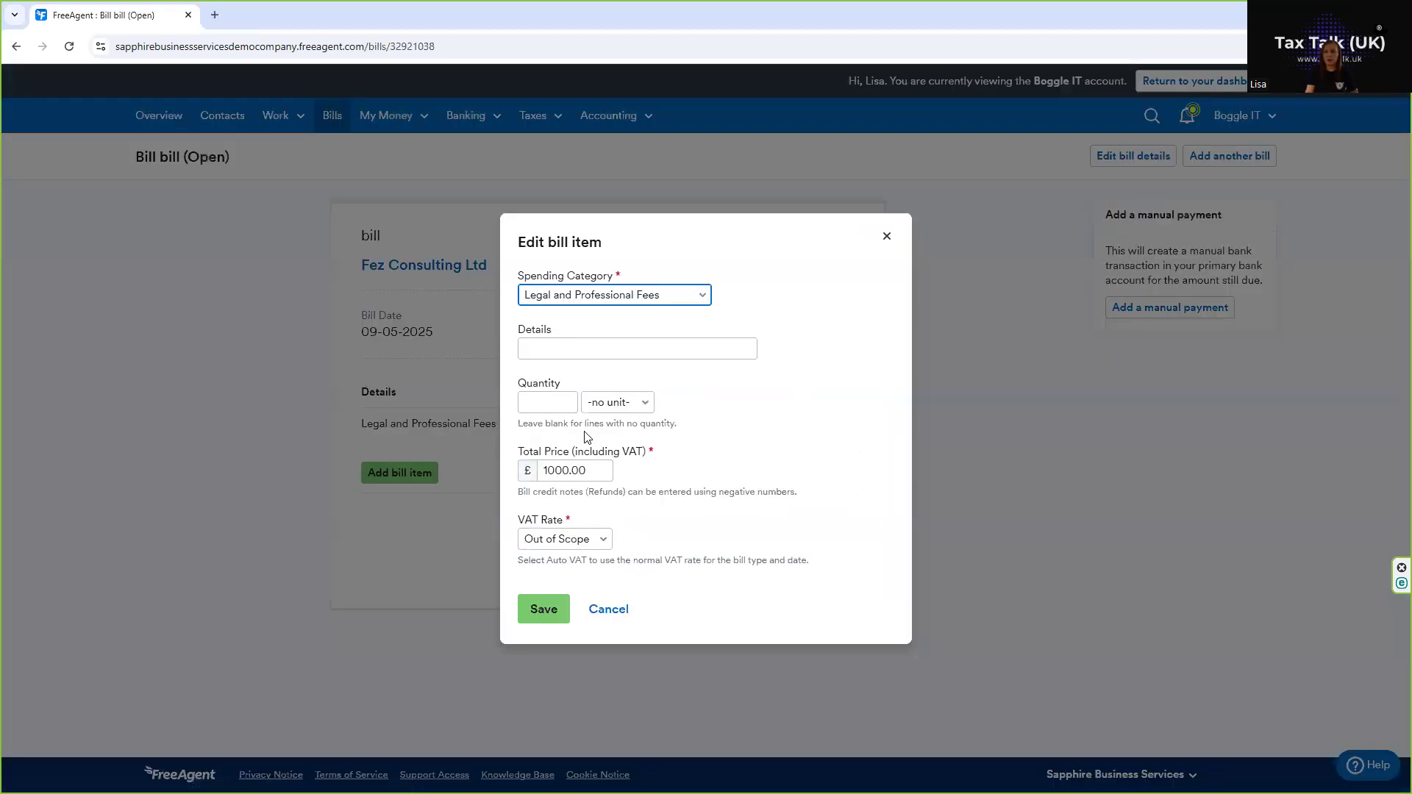
key("Tab")
key("Tab")
key("Tab")
key("Tab")
type("1250")
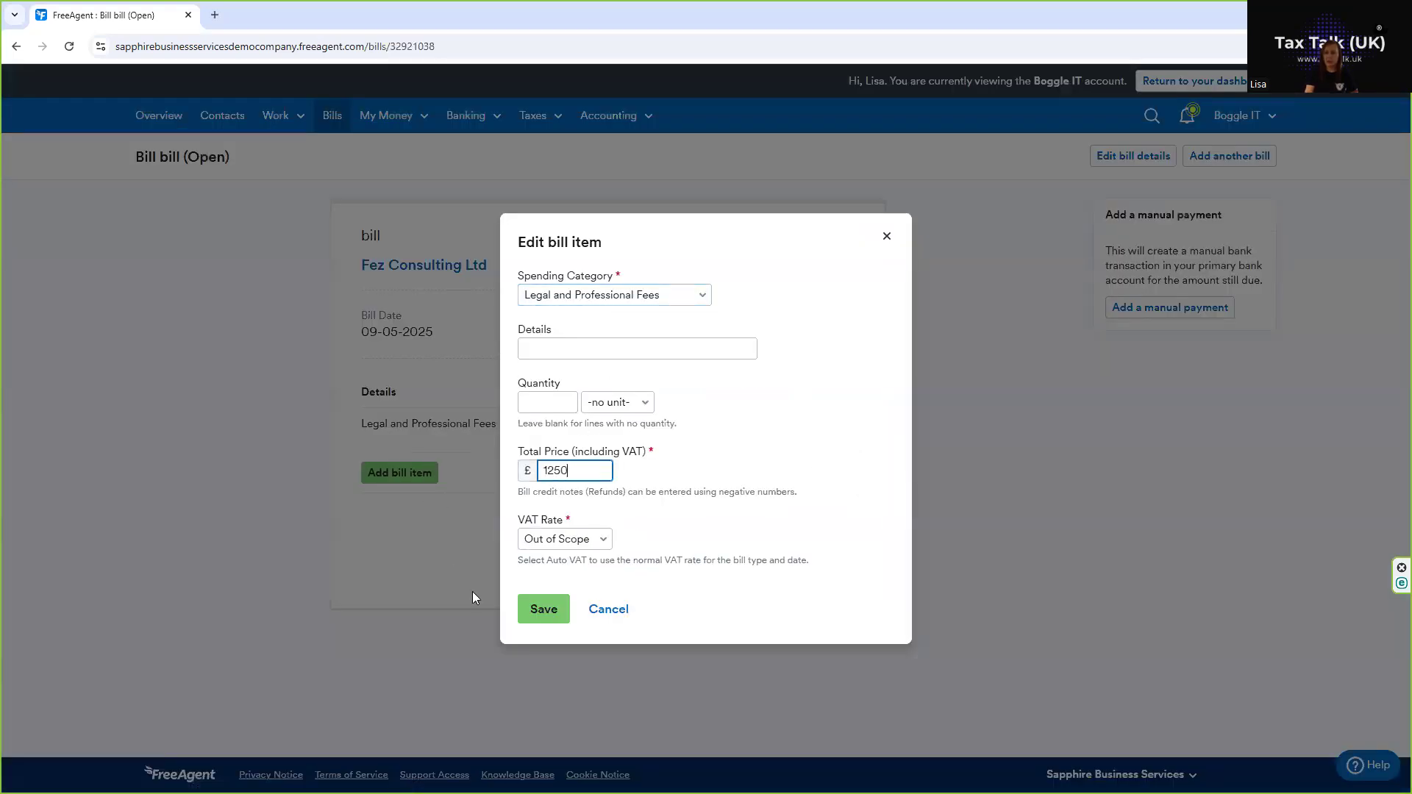
left_click(541, 615)
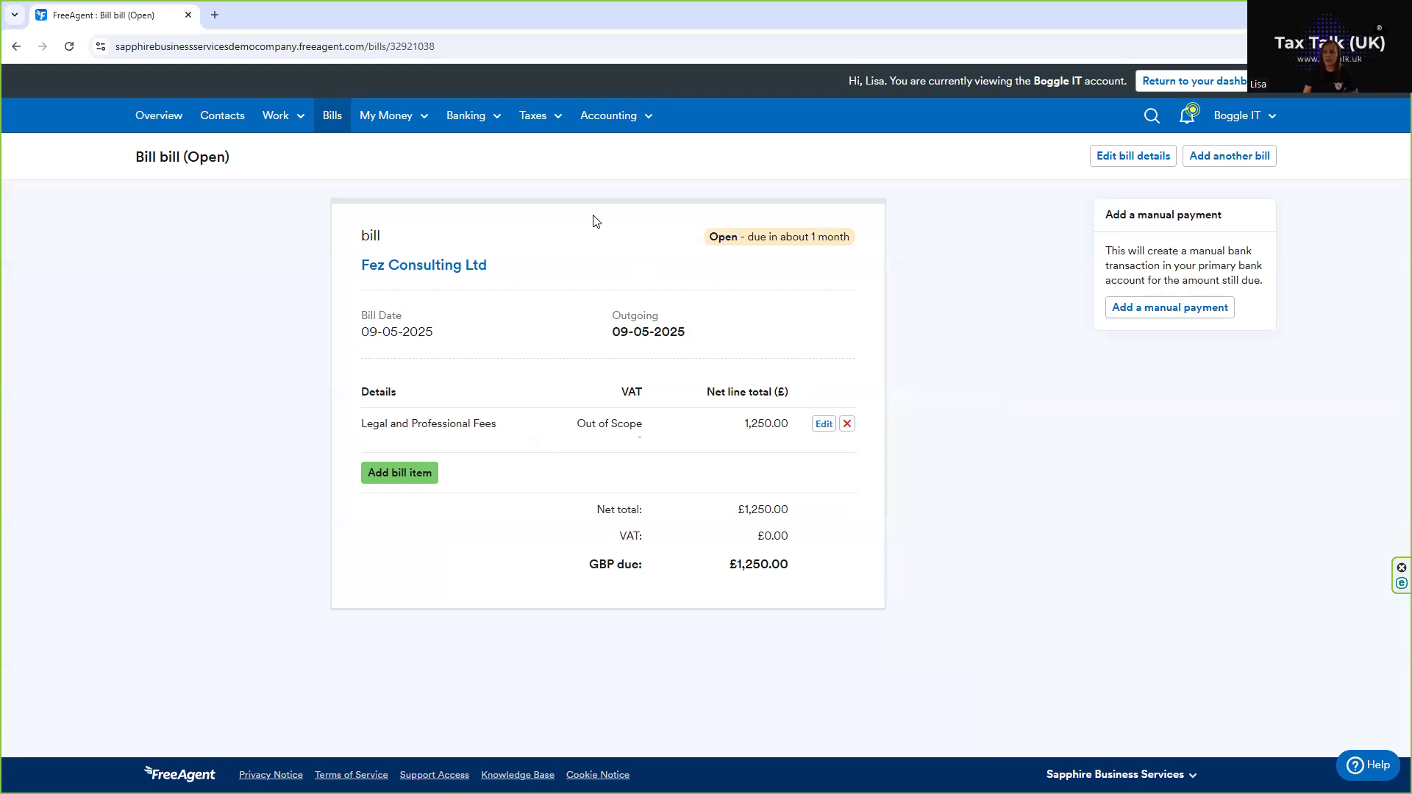
Return to the yearly Profit & Loss report for 2025/26 and check Legal and Professional Fees against the revised bill
left_click(609, 115)
left_click(599, 147)
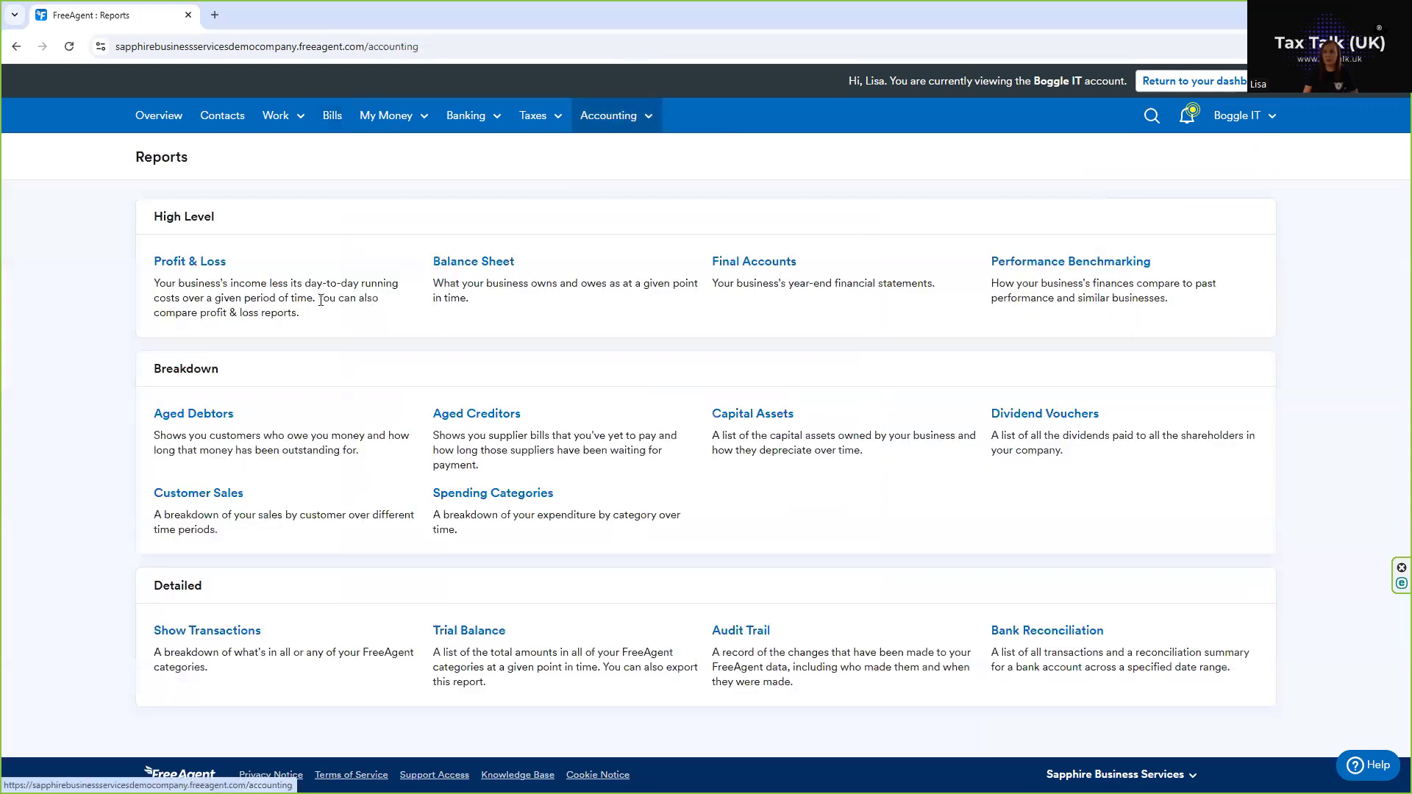
left_click(210, 263)
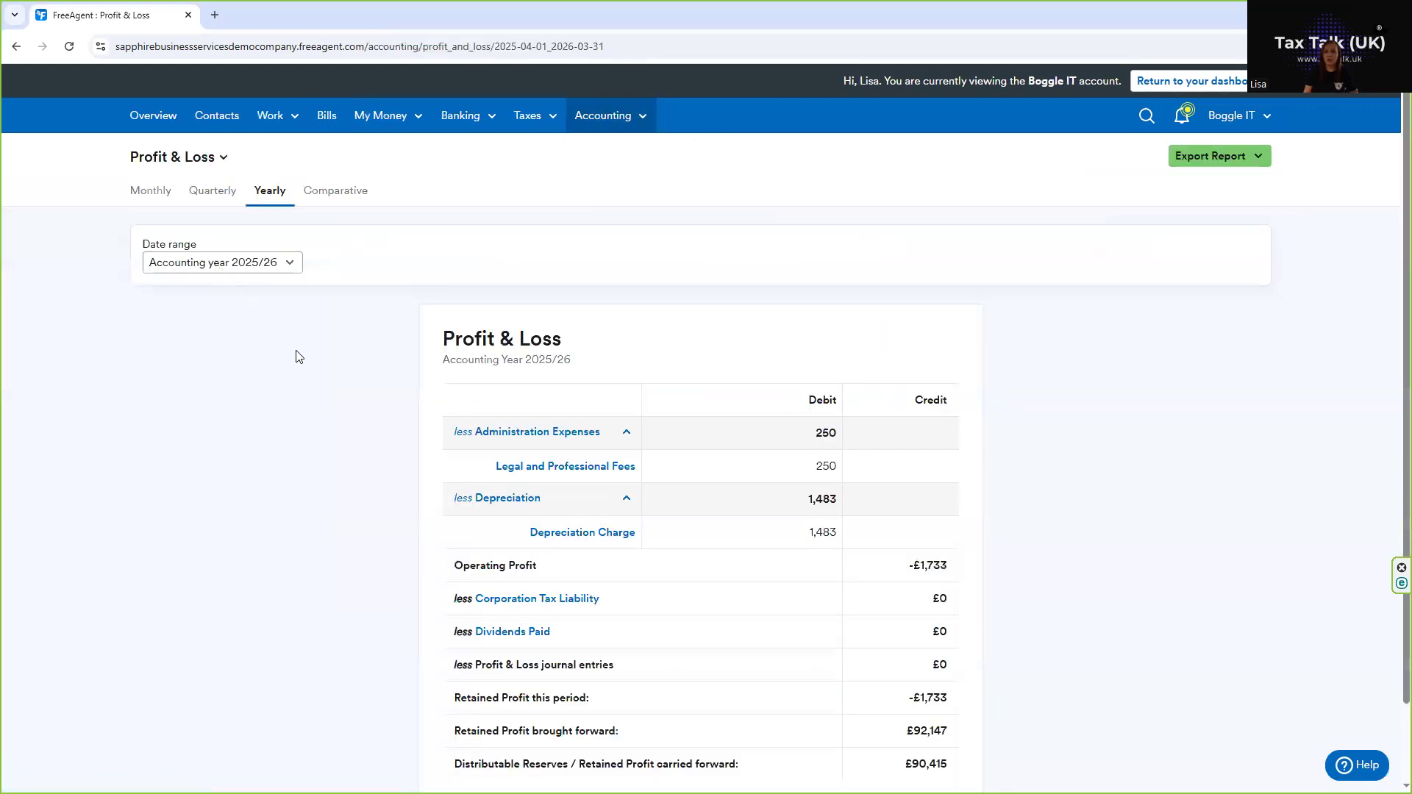